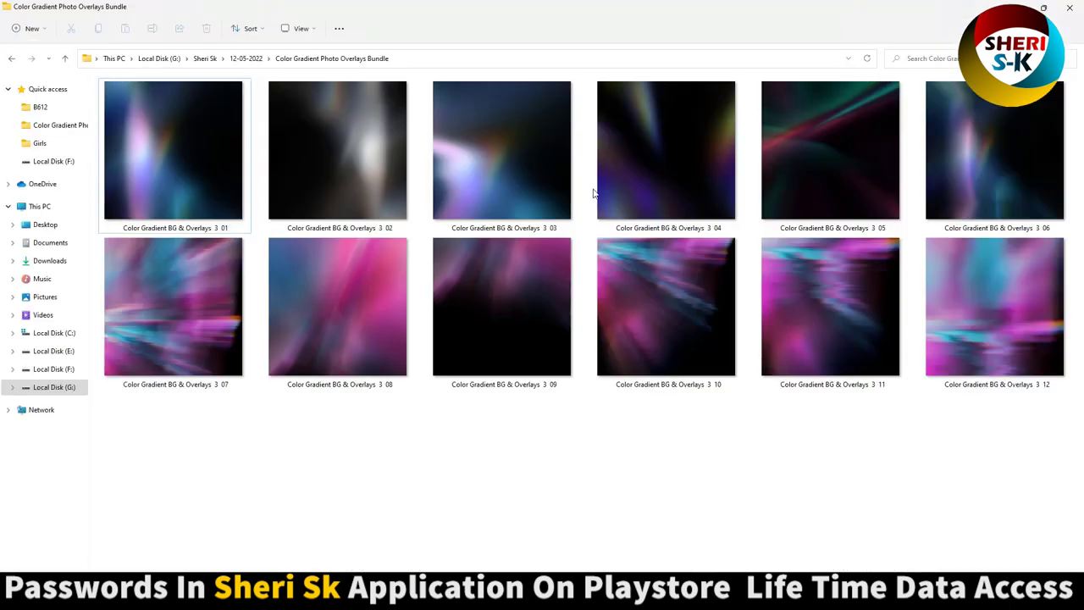
{"action": "left_click", "coordinate": [628, 192]}
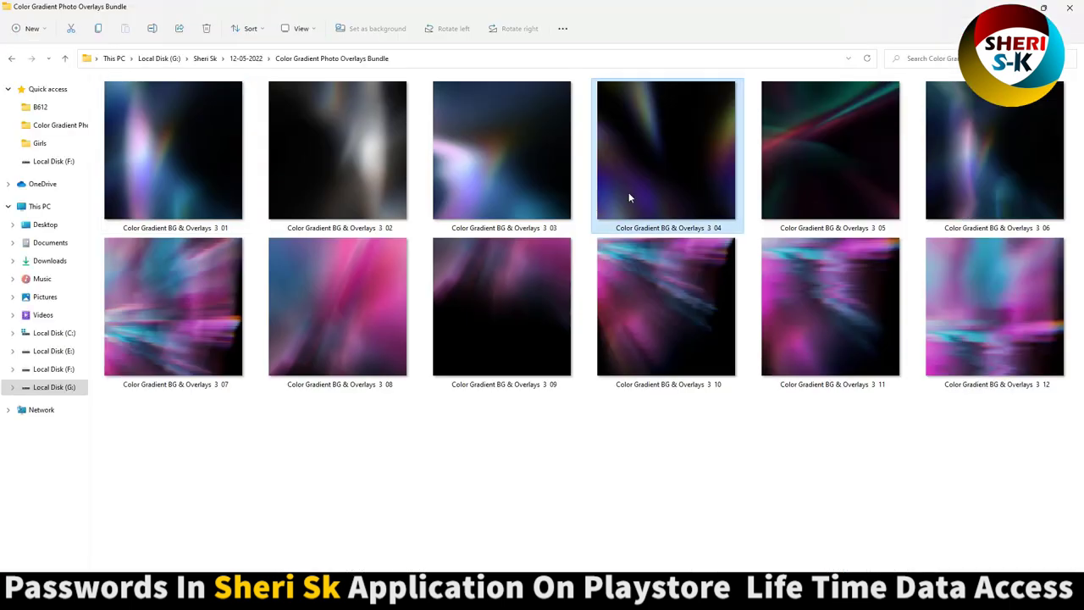
{"action": "left_click", "coordinate": [545, 266]}
{"action": "left_click", "coordinate": [703, 175]}
{"action": "left_click", "coordinate": [536, 173]}
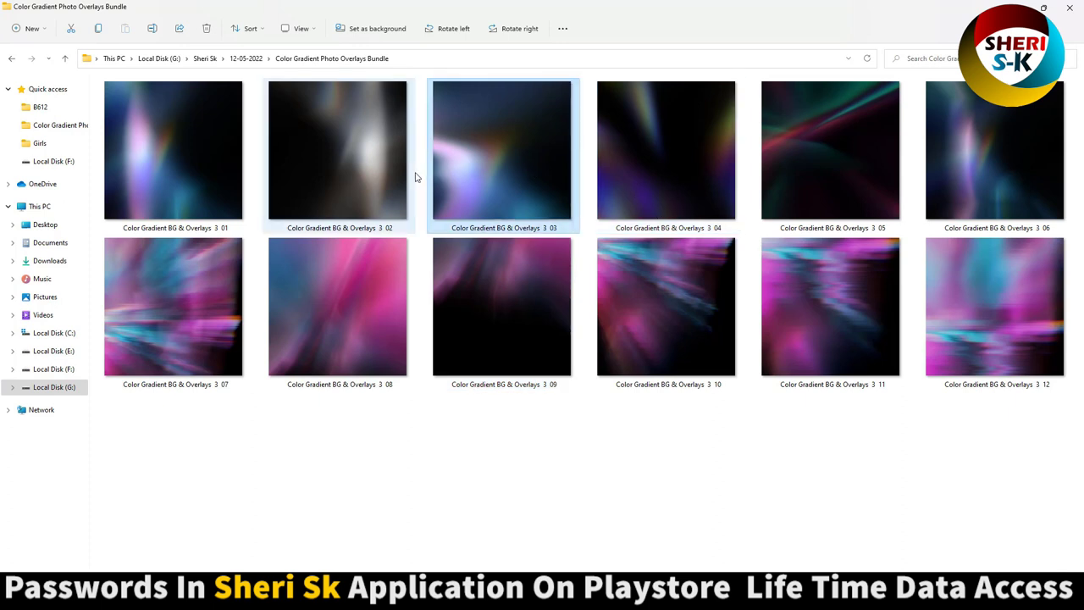
{"action": "left_click", "coordinate": [351, 168]}
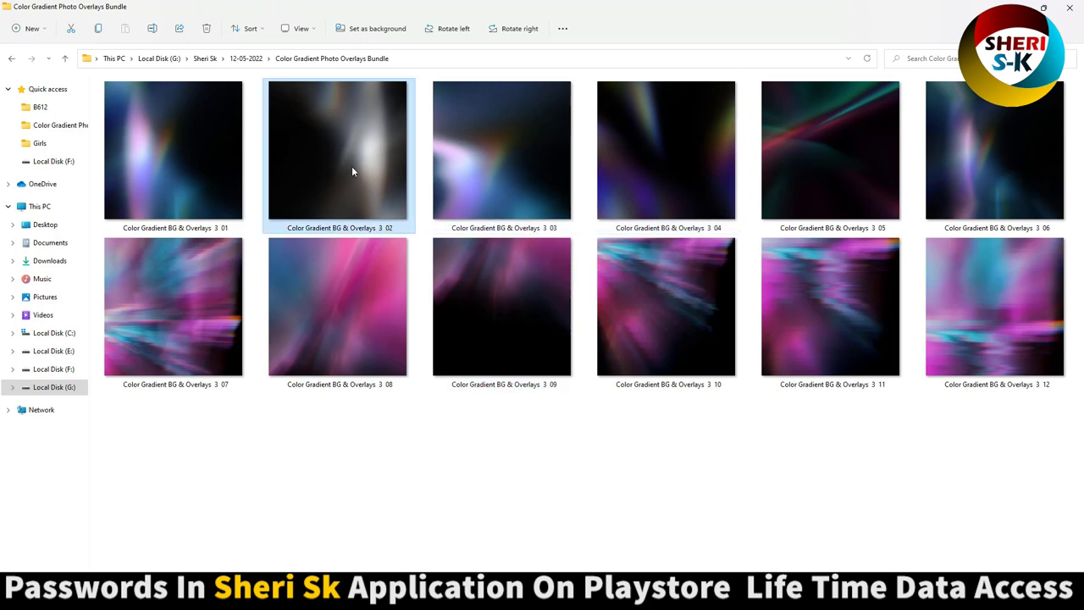
{"action": "left_click", "coordinate": [227, 166]}
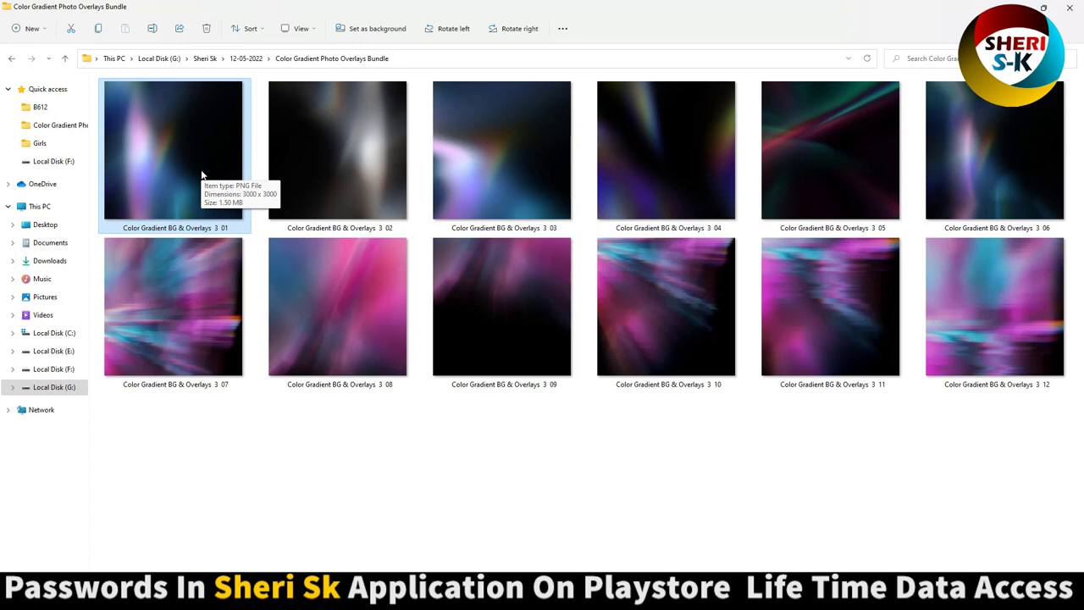
- Open gradient overlay 05 in Photoshop from File Explorer
{"action": "right_click", "coordinate": [827, 150]}
{"action": "mouse_move", "coordinate": [856, 191]}
{"action": "left_click", "coordinate": [915, 192]}
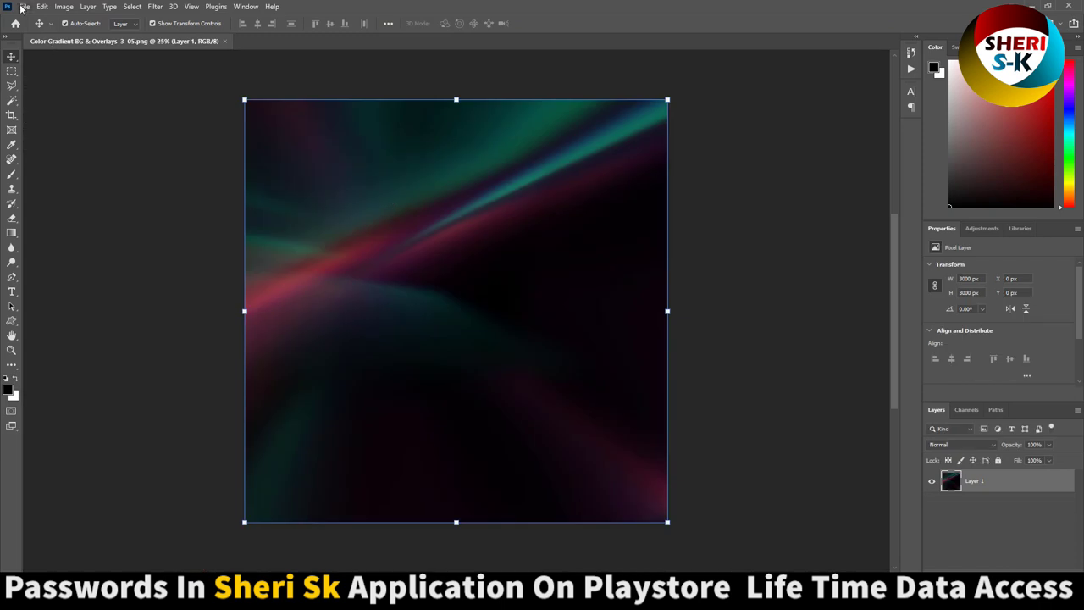
- Open the brunette portrait photo with File > Open
{"action": "left_click", "coordinate": [23, 8]}
{"action": "left_click", "coordinate": [34, 28]}
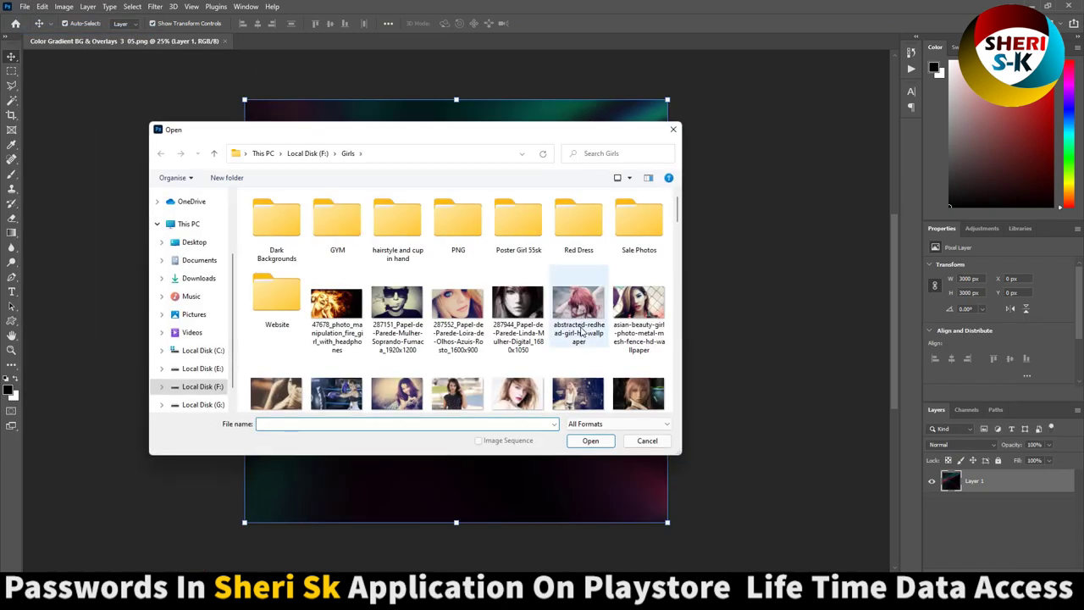
{"action": "scroll", "coordinate": [581, 332], "scroll_direction": "down", "scroll_amount": 8}
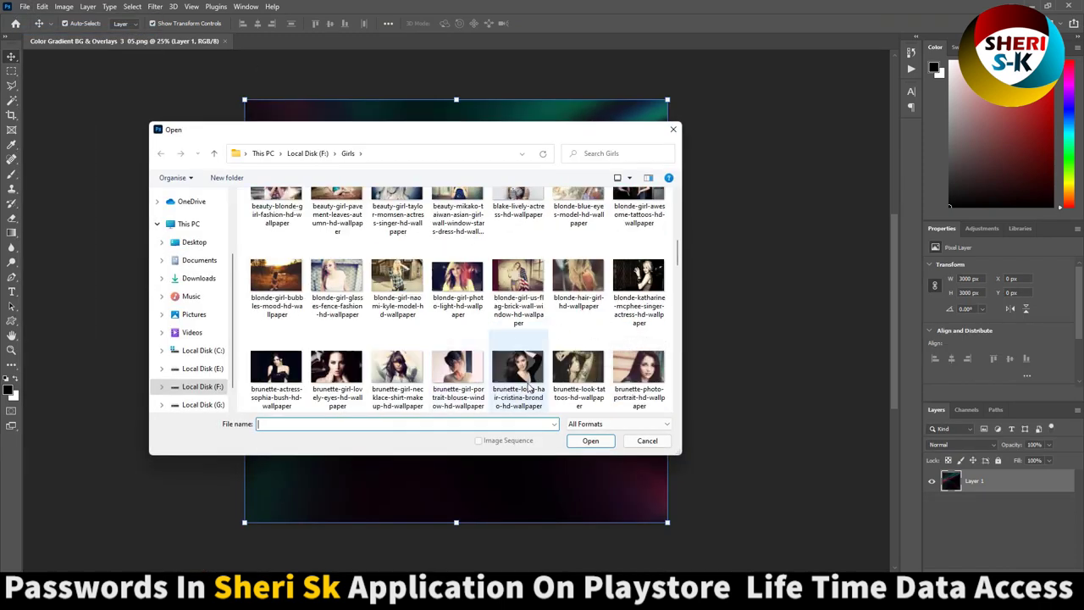
{"action": "left_click", "coordinate": [526, 383]}
{"action": "left_click", "coordinate": [590, 440]}
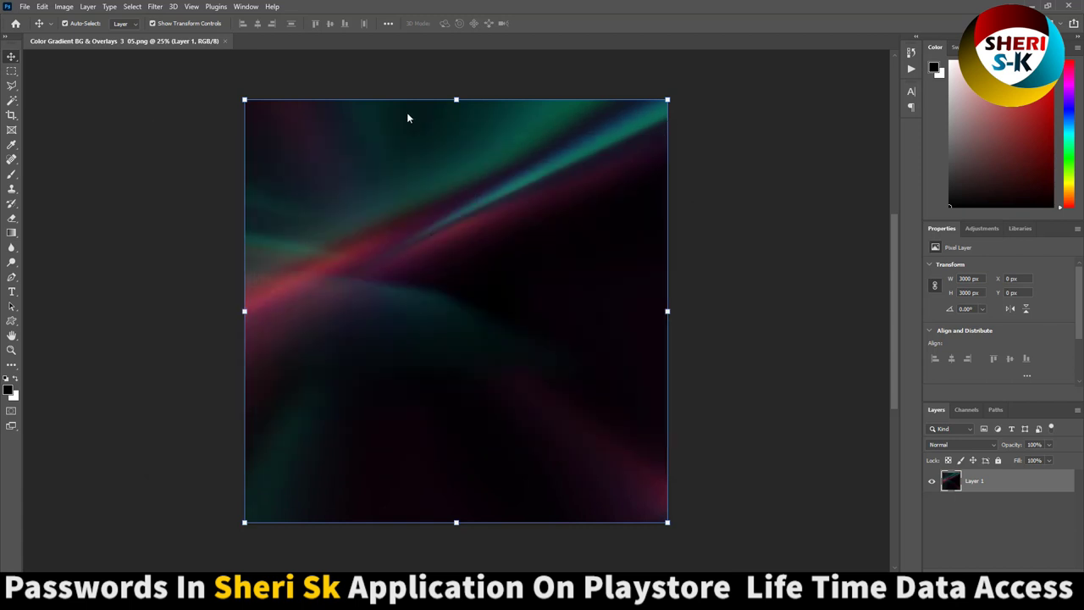
- Resize the overlay document to 2000 px wide in Image Size
{"action": "left_click_drag", "start_coordinate": [176, 43], "coordinate": [163, 84]}
{"action": "right_click", "coordinate": [163, 84]}
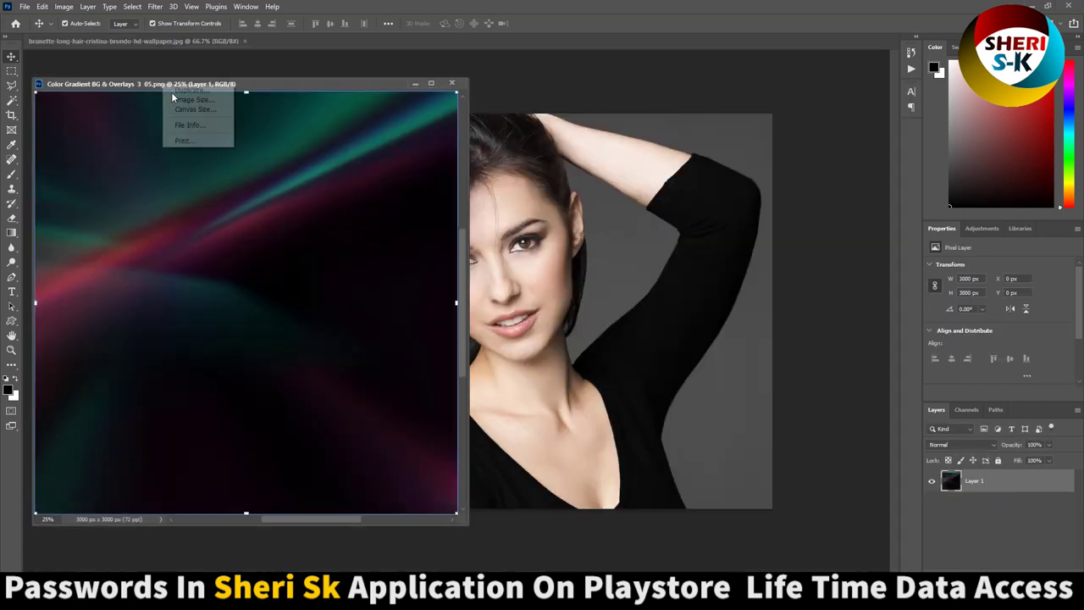
{"action": "left_click", "coordinate": [184, 100]}
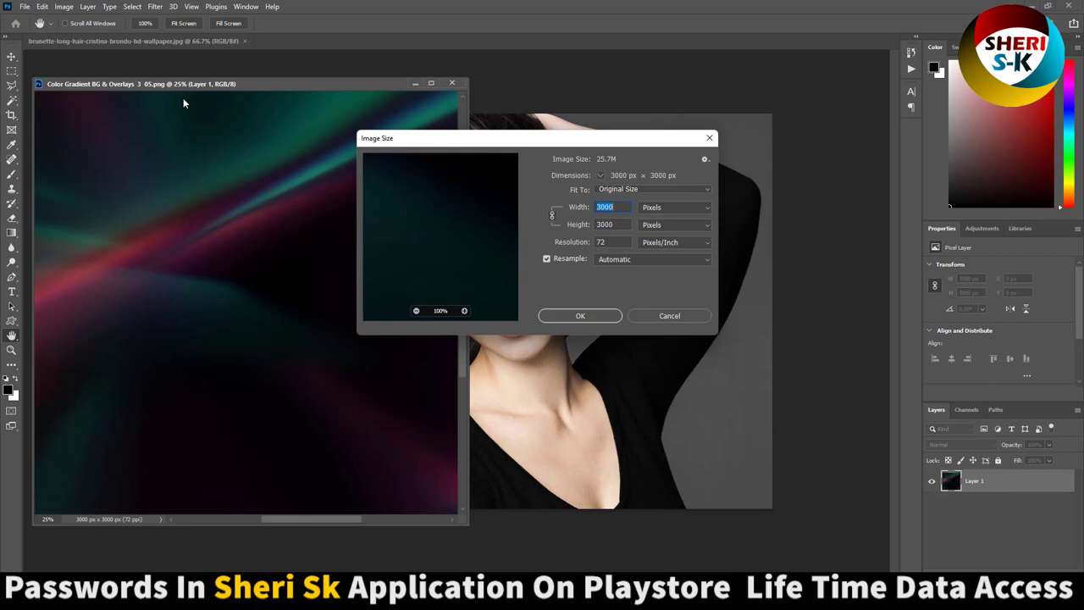
{"action": "type", "text": "2000"}
{"action": "key", "text": "Return"}
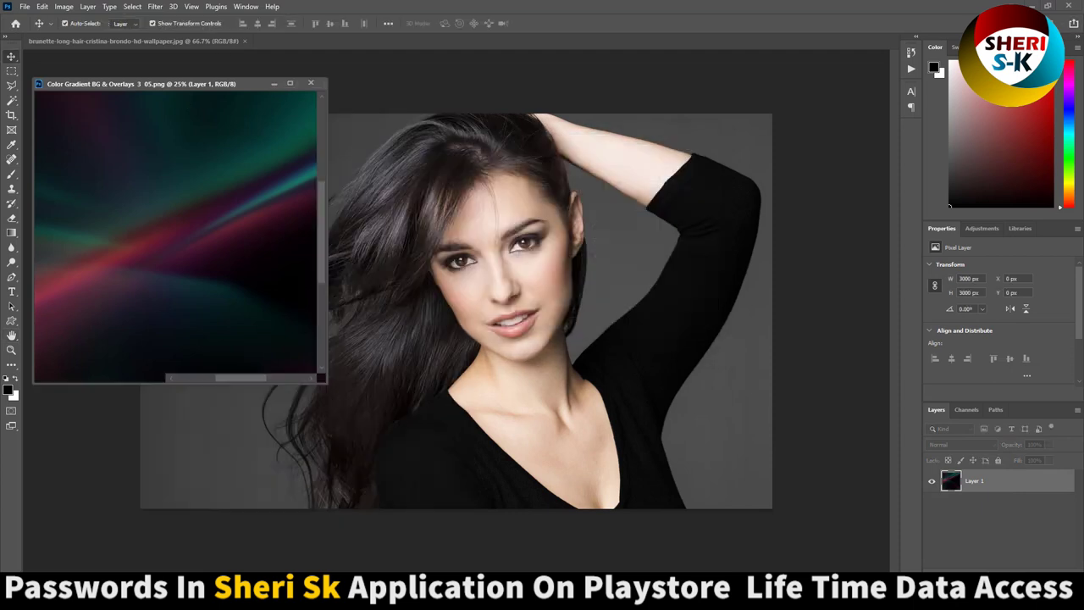
- Drag the overlay onto the portrait as Layer 1 and close the overlay document
{"action": "left_click_drag", "start_coordinate": [203, 203], "coordinate": [364, 277]}
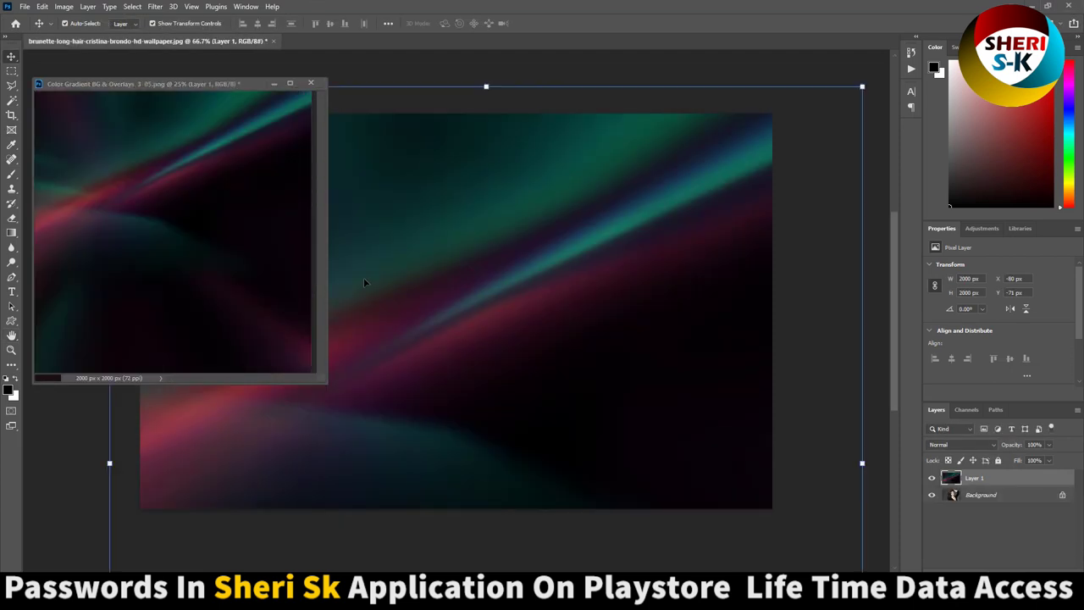
{"action": "left_click", "coordinate": [310, 84]}
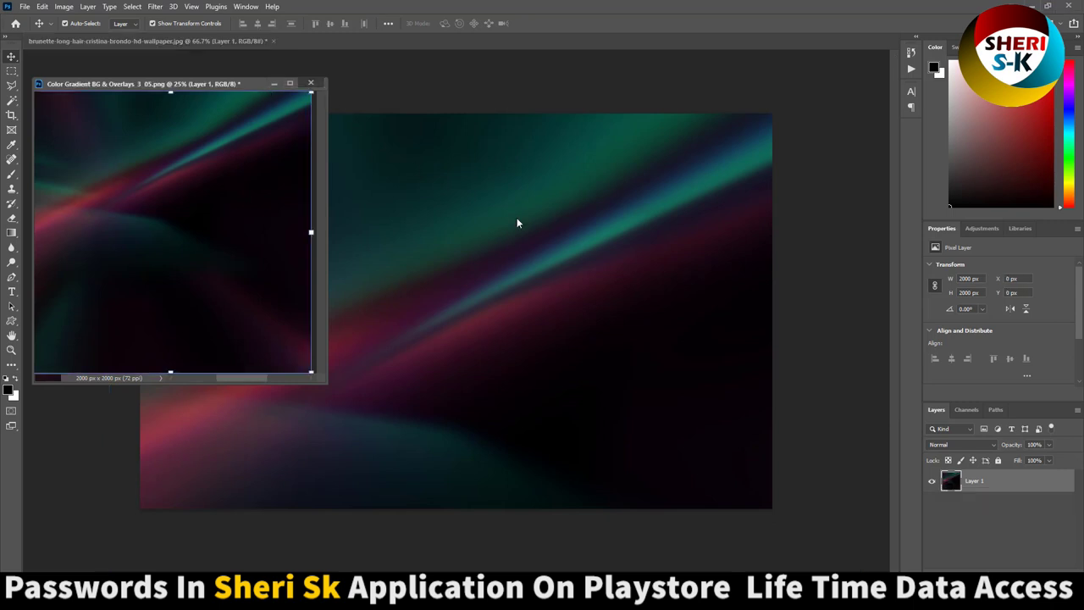
{"action": "left_click", "coordinate": [492, 220]}
{"action": "left_click", "coordinate": [966, 440]}
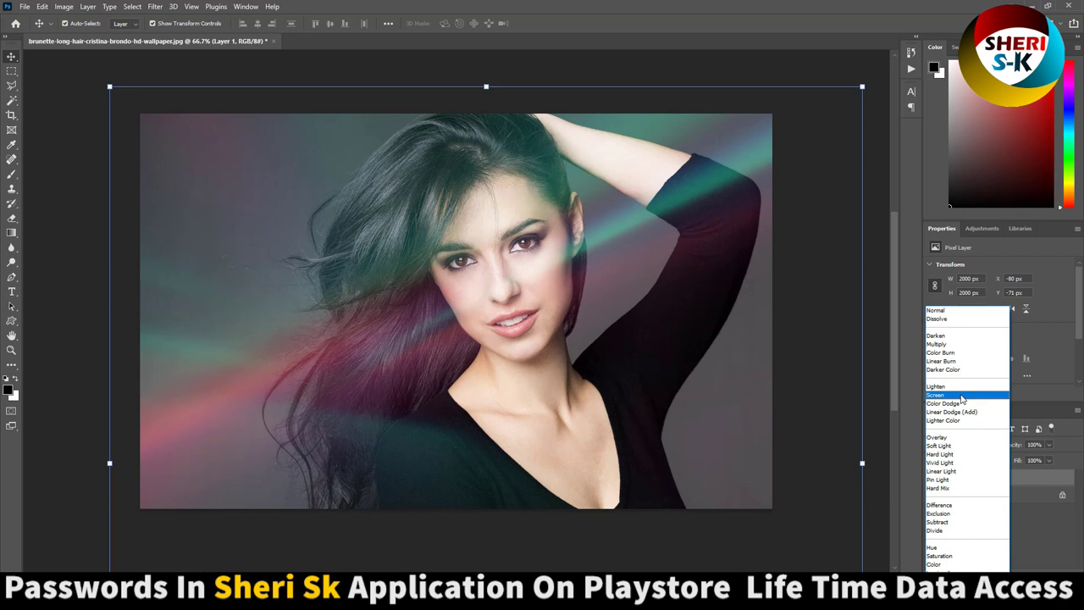
- Set Layer 1 to Screen blending and shift its hue to +180 in Hue/Saturation
{"action": "left_click", "coordinate": [962, 396]}
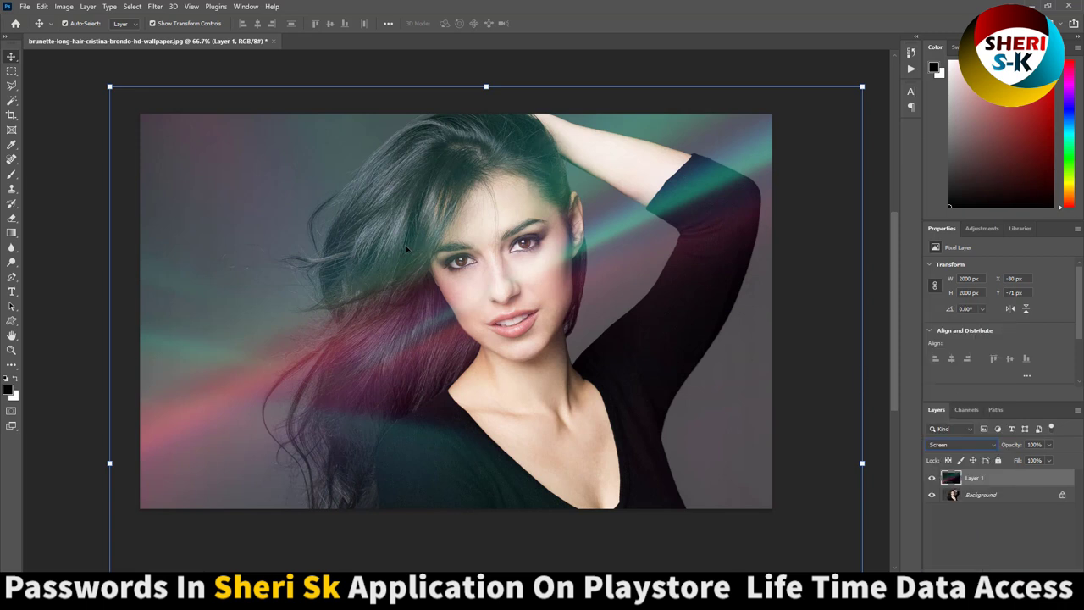
{"action": "key", "text": "ctrl+u"}
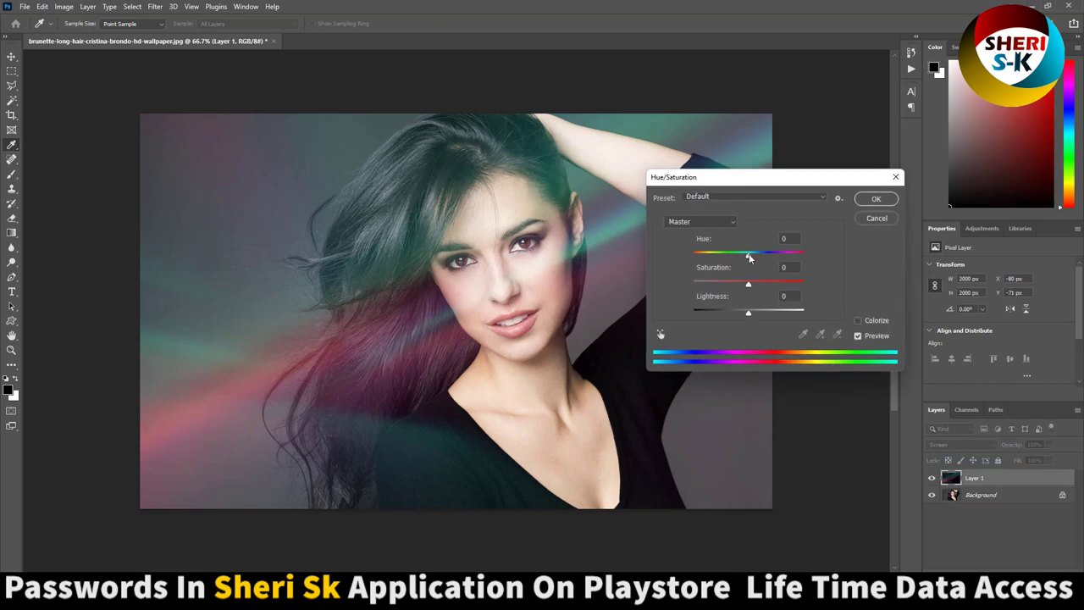
{"action": "left_click_drag", "start_coordinate": [749, 257], "coordinate": [808, 253]}
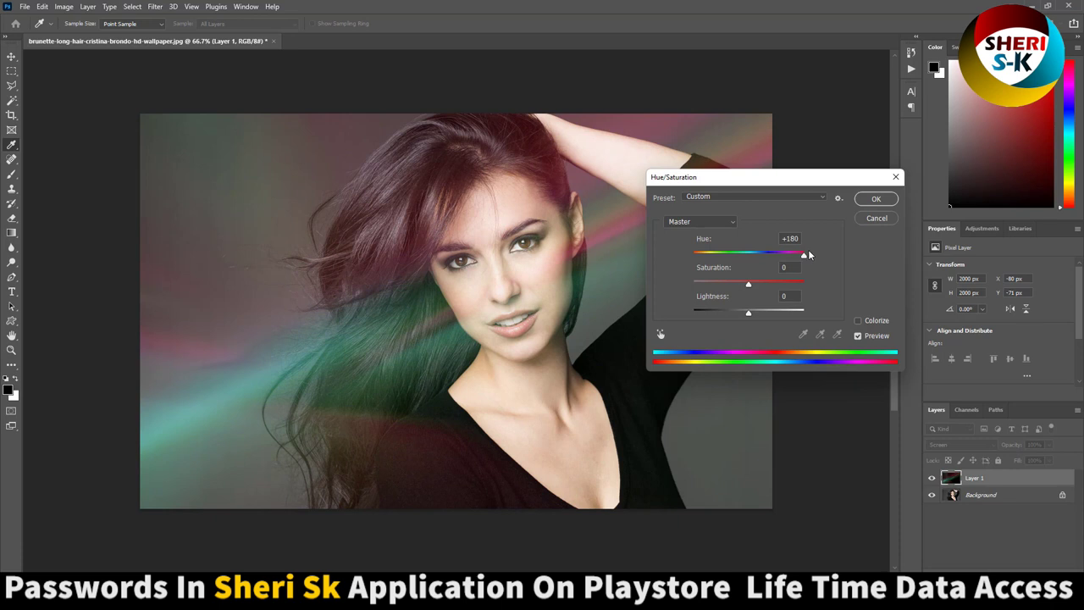
- Apply the +180 hue shift, move the overlay lower, then close the portrait unsaved
{"action": "left_click", "coordinate": [876, 199]}
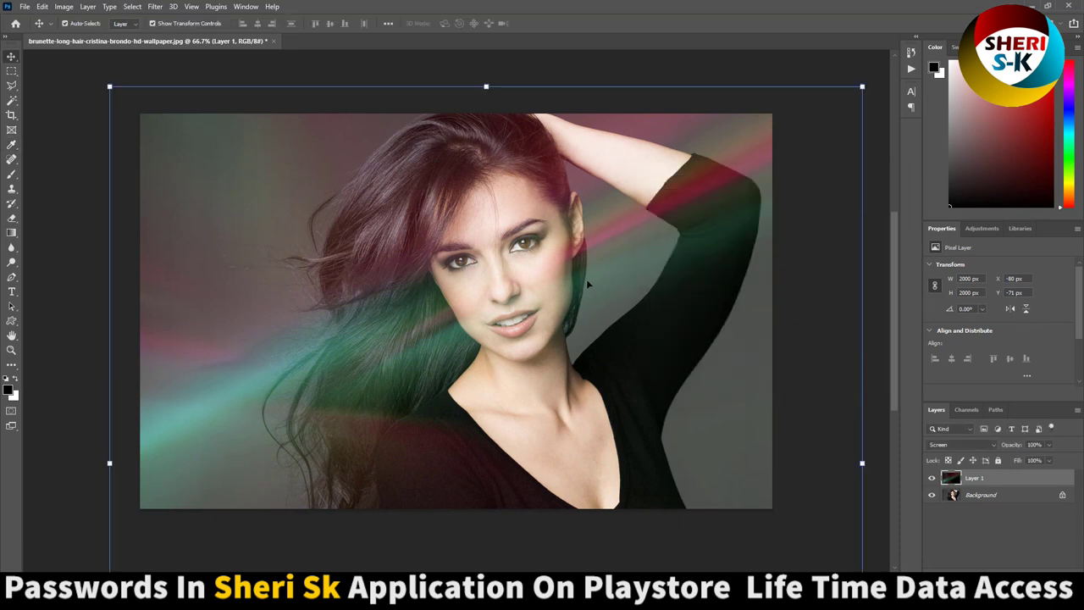
{"action": "key", "text": "ctrl+minus"}
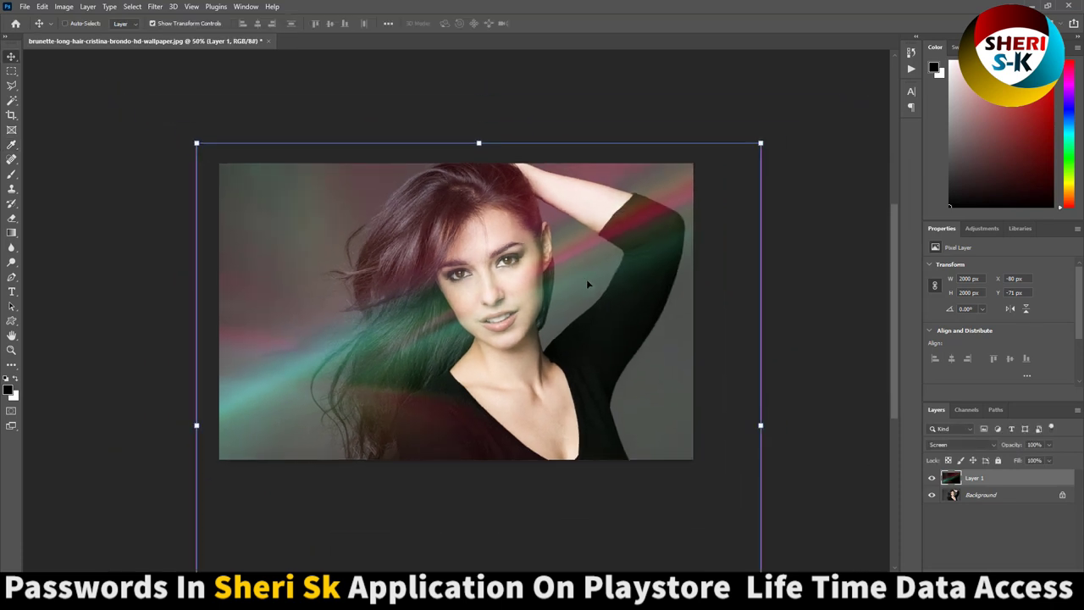
{"action": "key", "text": "ctrl+minus"}
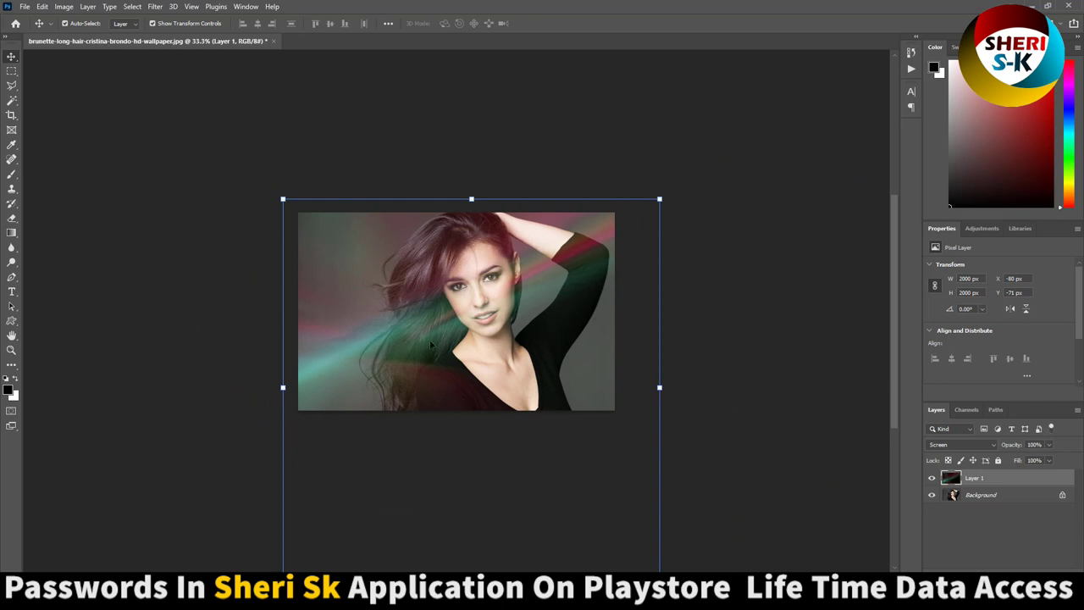
{"action": "left_click_drag", "start_coordinate": [431, 344], "coordinate": [434, 184]}
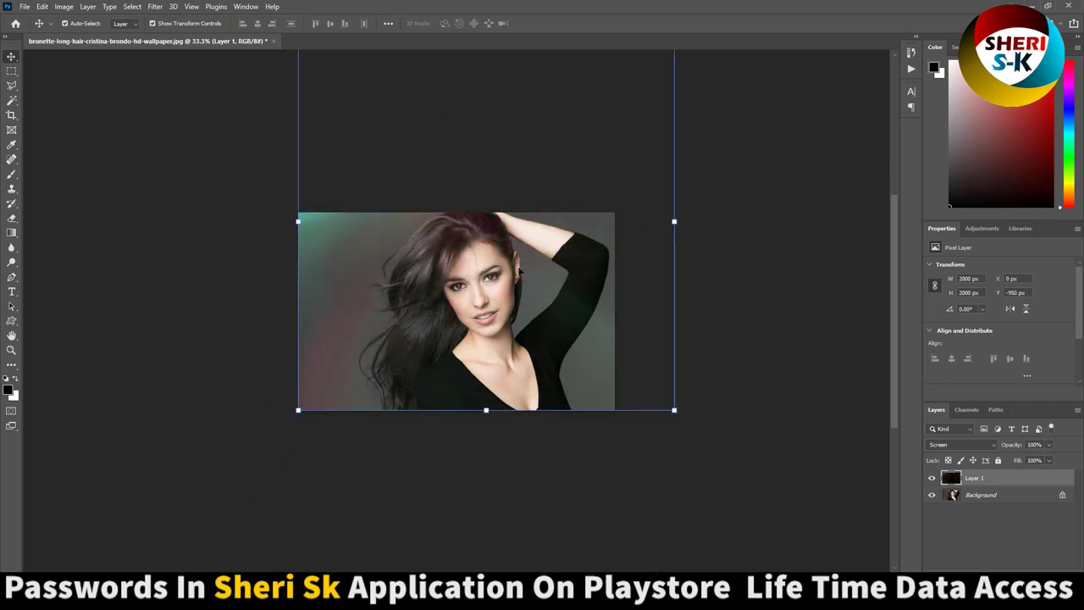
{"action": "left_click", "coordinate": [971, 497]}
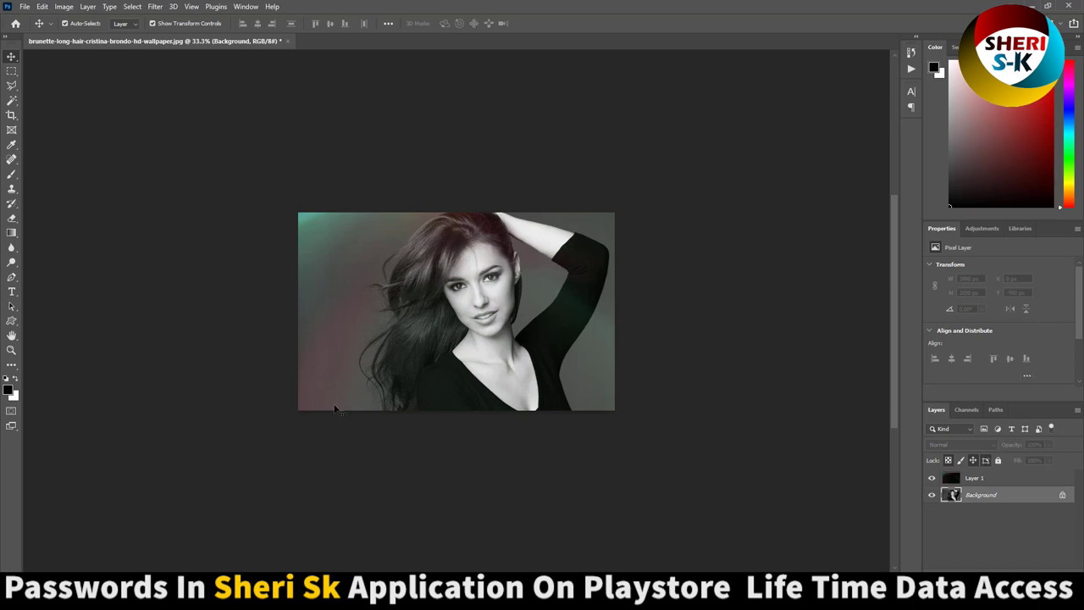
{"action": "mouse_move", "coordinate": [333, 240]}
{"action": "left_mouse_down"}
{"action": "mouse_move", "coordinate": [355, 335]}
{"action": "mouse_move", "coordinate": [327, 363]}
{"action": "mouse_move", "coordinate": [332, 371]}
{"action": "left_mouse_up"}
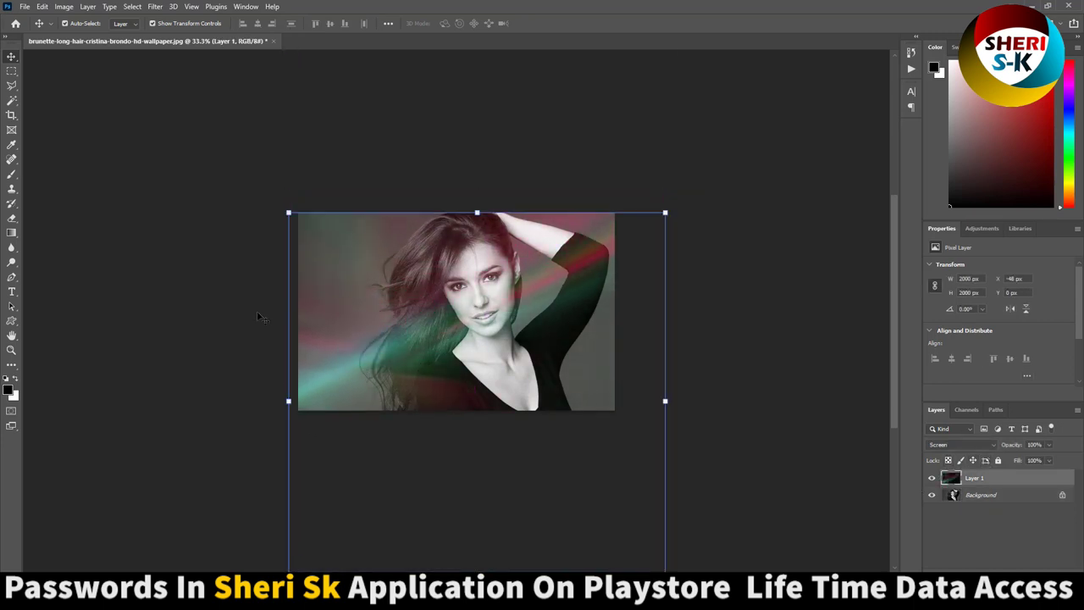
{"action": "left_click", "coordinate": [273, 41]}
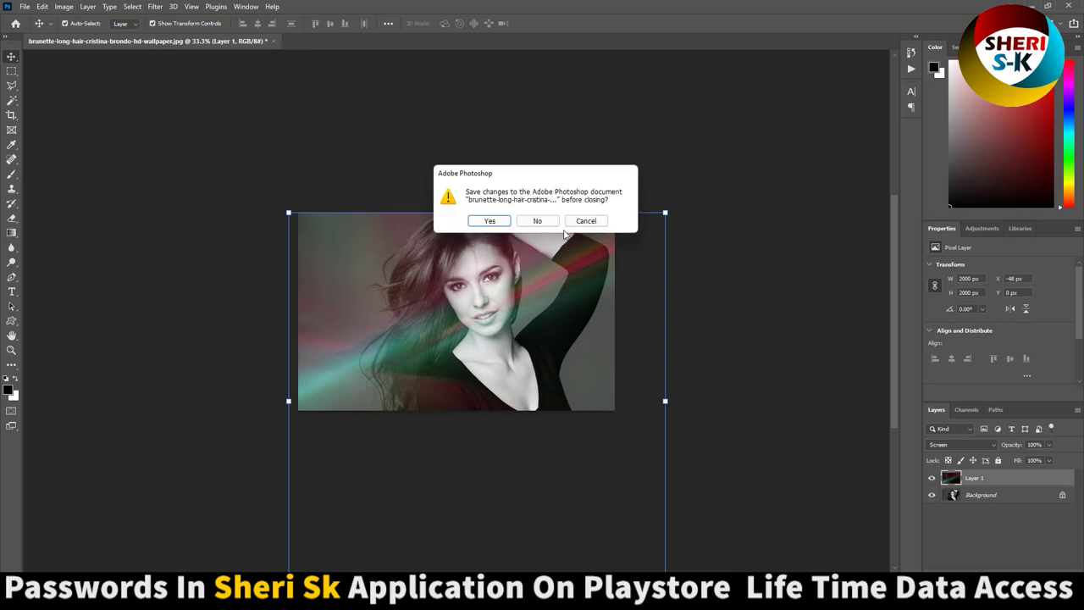
{"action": "left_click", "coordinate": [539, 222]}
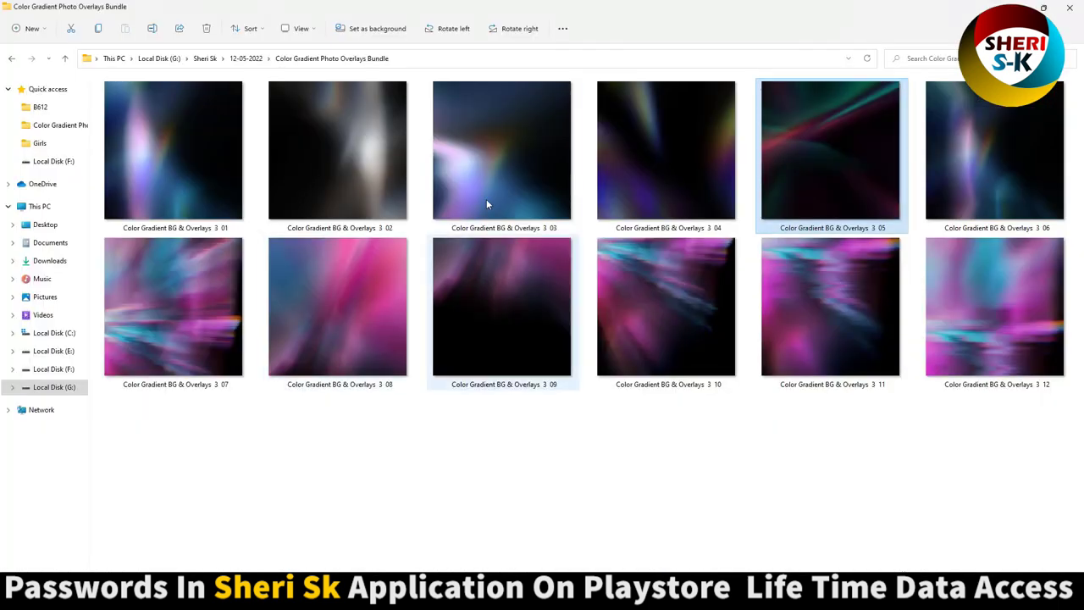
- Open Color Gradient BG & Overlays 3 08 in Photoshop from the overlays folder
{"action": "left_click", "coordinate": [863, 297]}
{"action": "left_click", "coordinate": [290, 296]}
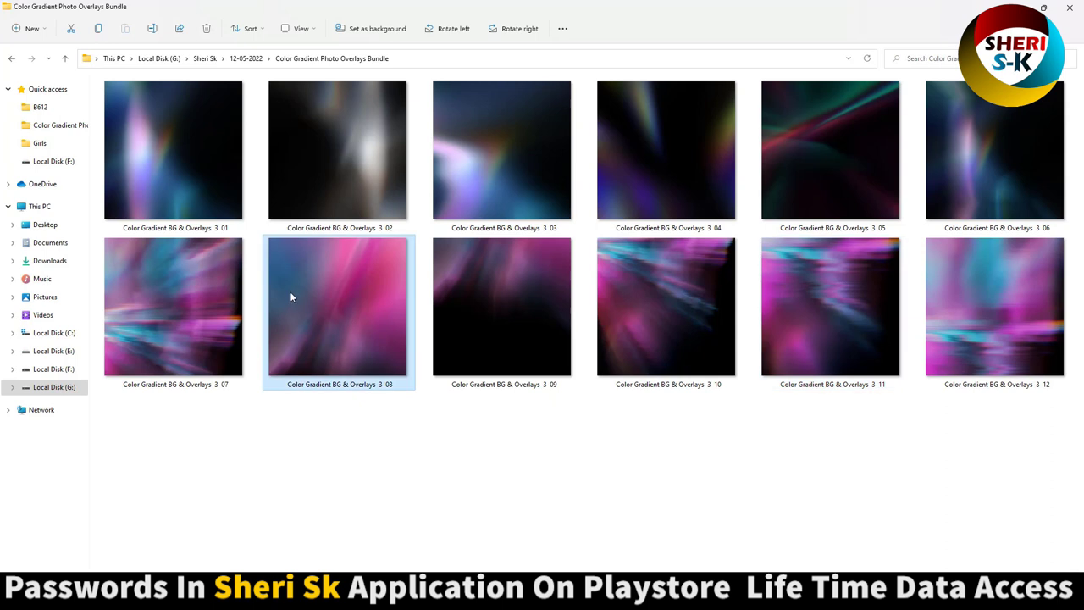
{"action": "right_click", "coordinate": [334, 340]}
{"action": "mouse_move", "coordinate": [348, 342]}
{"action": "left_click", "coordinate": [501, 341]}
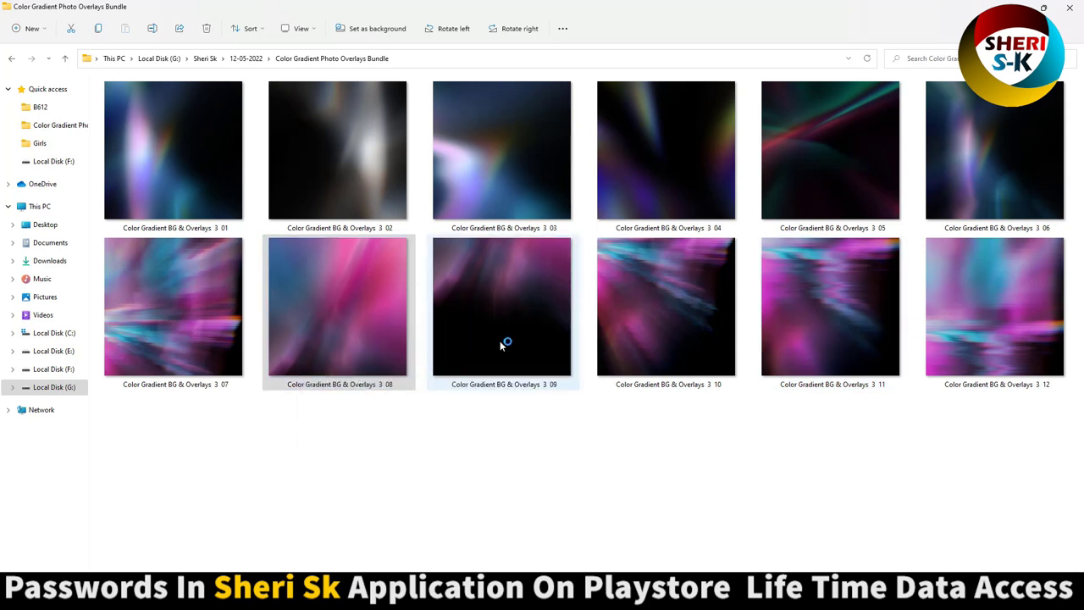
- Open girl-blonde-bubbles-mood-summer-hd-wallpaper from the Girls folder and apply Auto Tone
{"action": "left_click", "coordinate": [25, 6]}
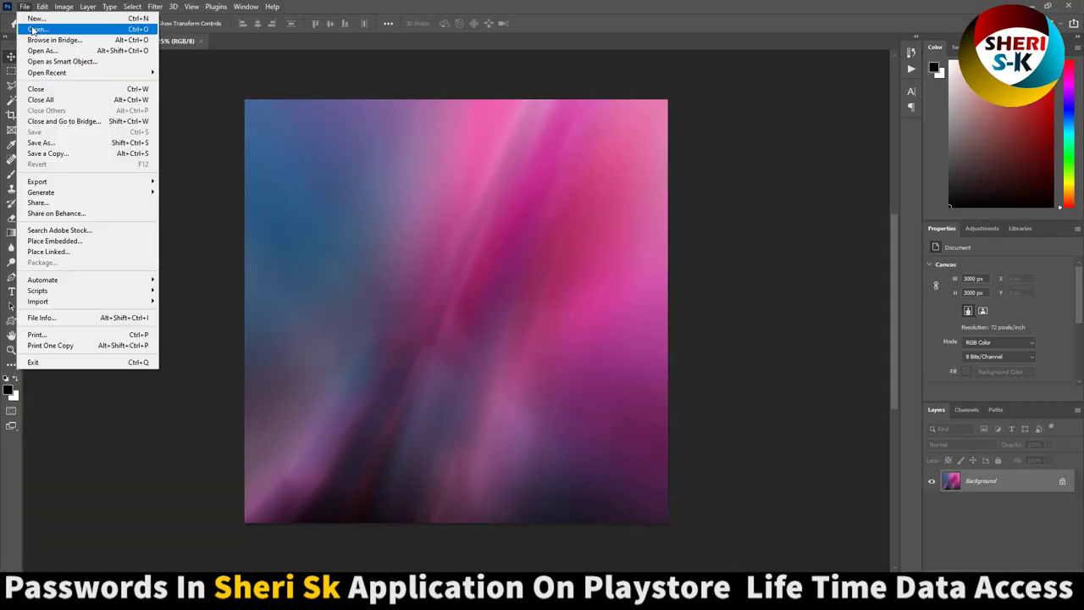
{"action": "left_click", "coordinate": [38, 30]}
{"action": "scroll", "coordinate": [495, 328], "scroll_direction": "down", "scroll_amount": 10}
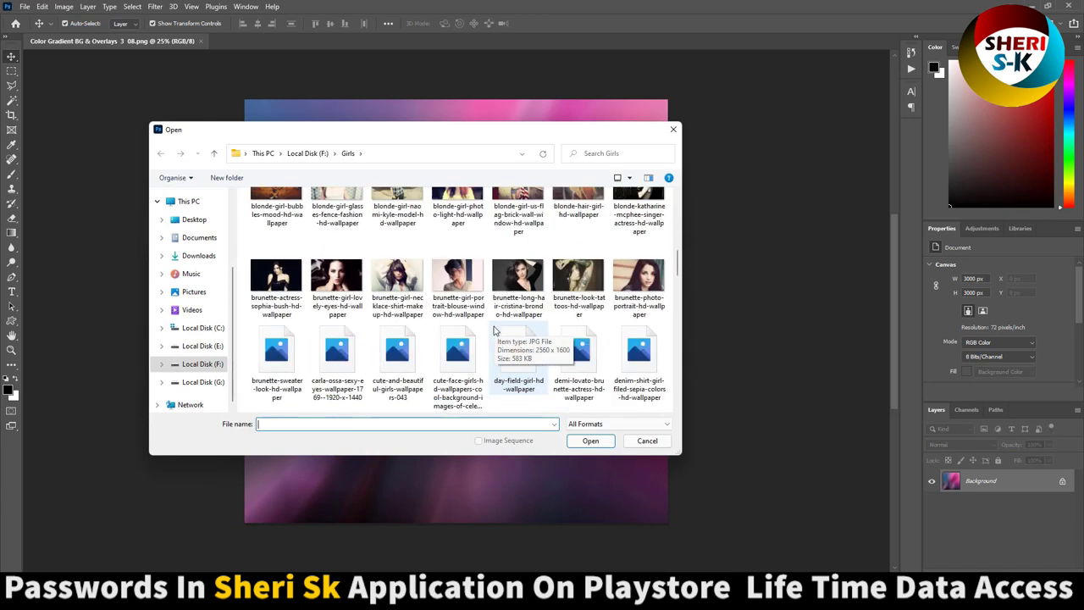
{"action": "scroll", "coordinate": [495, 326], "scroll_direction": "down", "scroll_amount": 3}
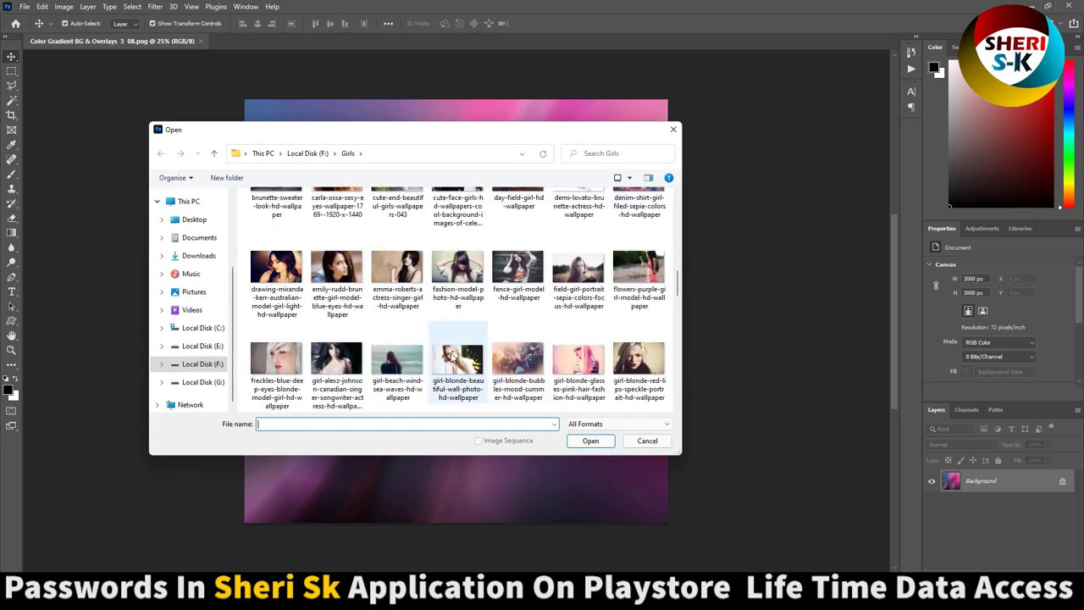
{"action": "double_click", "coordinate": [521, 360]}
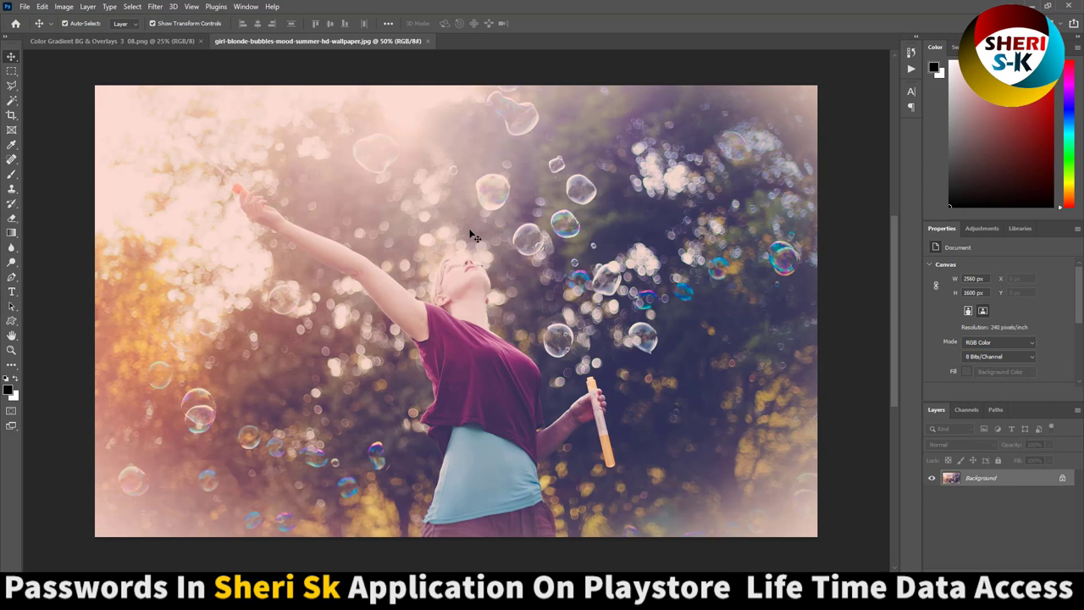
{"action": "key", "text": "ctrl+shift+l"}
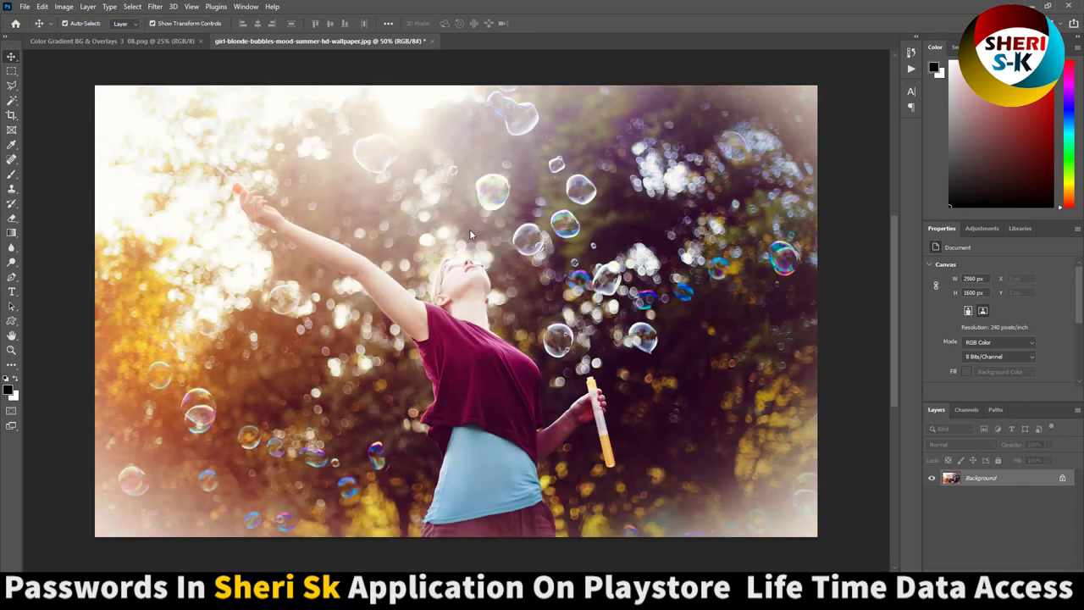
- Drag gradient 08 onto the bubbles photo, close its document, and set Layer 1 to Screen
{"action": "left_click_drag", "start_coordinate": [132, 38], "coordinate": [159, 105]}
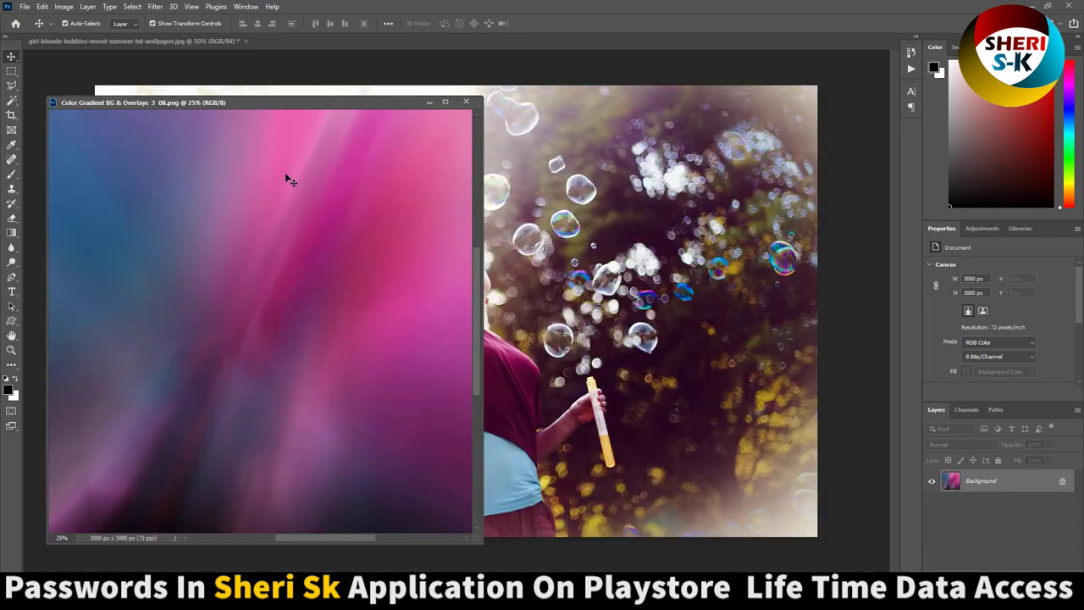
{"action": "left_click_drag", "start_coordinate": [286, 195], "coordinate": [511, 229]}
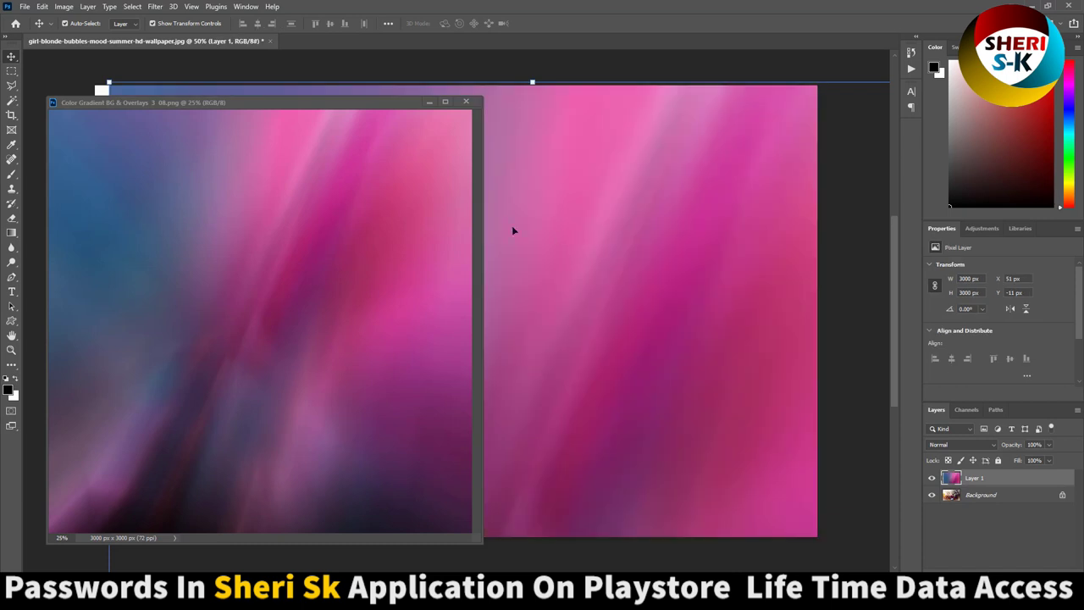
{"action": "left_click", "coordinate": [426, 101]}
{"action": "left_click", "coordinate": [985, 443]}
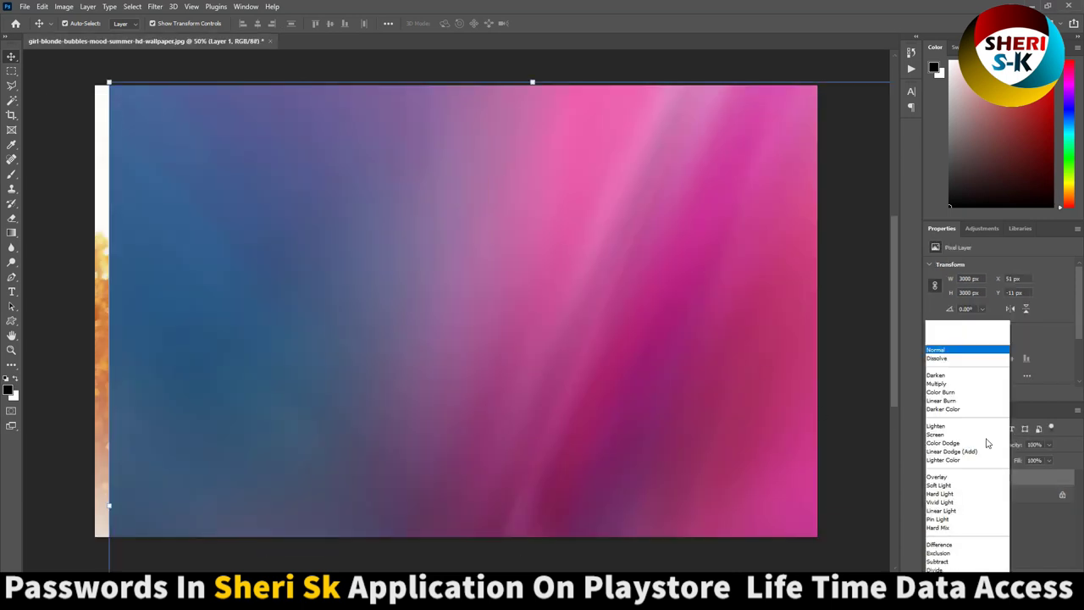
{"action": "left_click", "coordinate": [963, 396]}
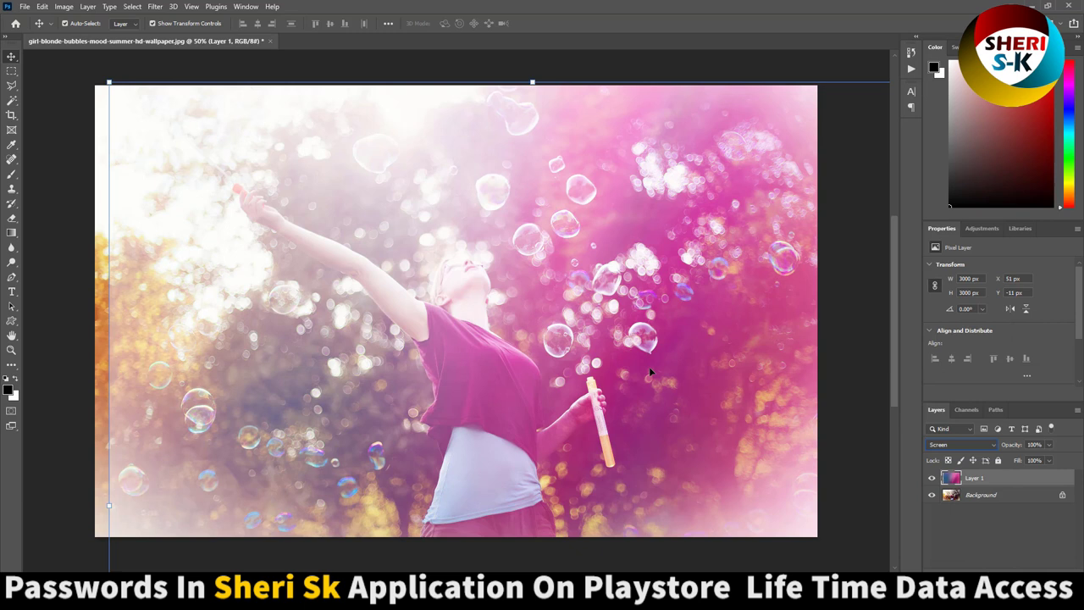
- Scale the gradient layer down proportionally to 2536 px
{"action": "key", "text": "ctrl+minus"}
{"action": "key", "text": "ctrl+minus"}
{"action": "key", "text": "ctrl+minus"}
{"action": "key", "text": "ctrl+minus"}
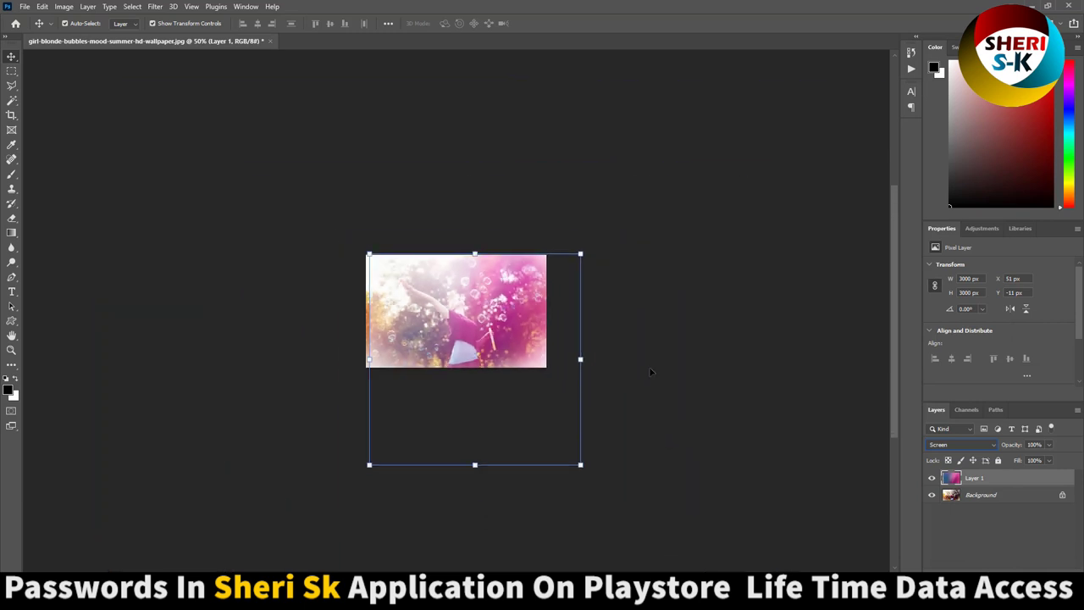
{"action": "left_click_drag", "start_coordinate": [581, 464], "coordinate": [549, 393]}
{"action": "key", "text": "Return"}
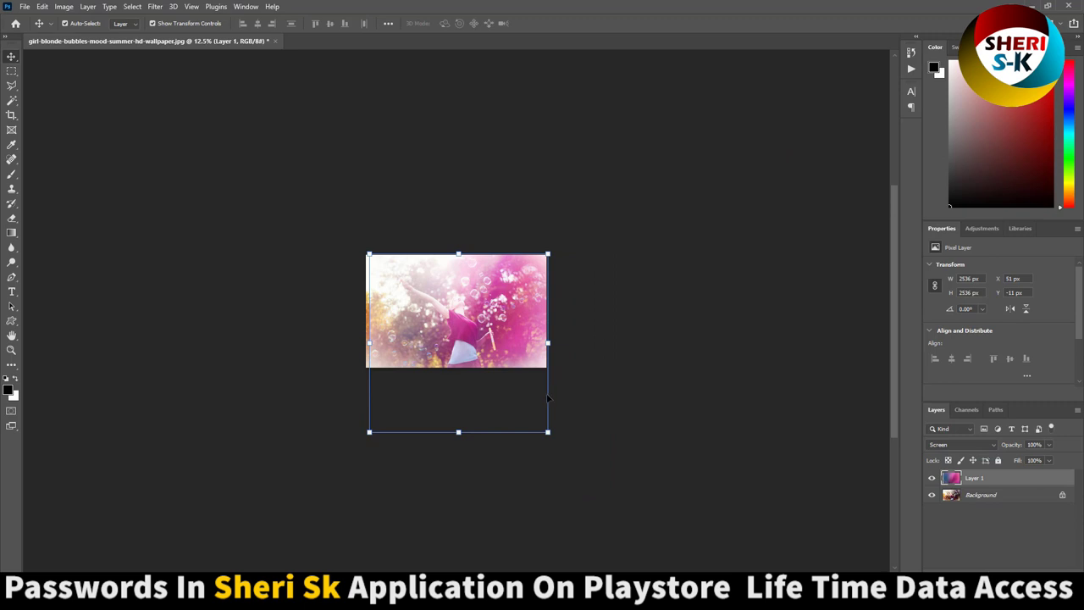
- Try a hue shift, cancel it, and lower the gradient layer's opacity to 67%
{"action": "key", "text": "ctrl+u"}
{"action": "left_click_drag", "start_coordinate": [754, 260], "coordinate": [808, 257]}
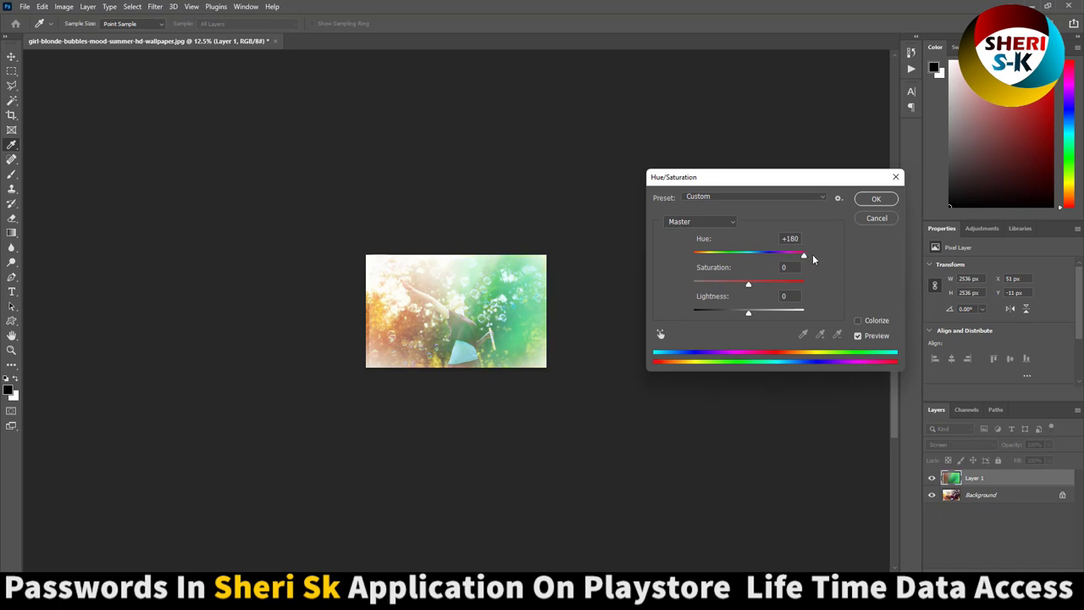
{"action": "key", "text": "Escape"}
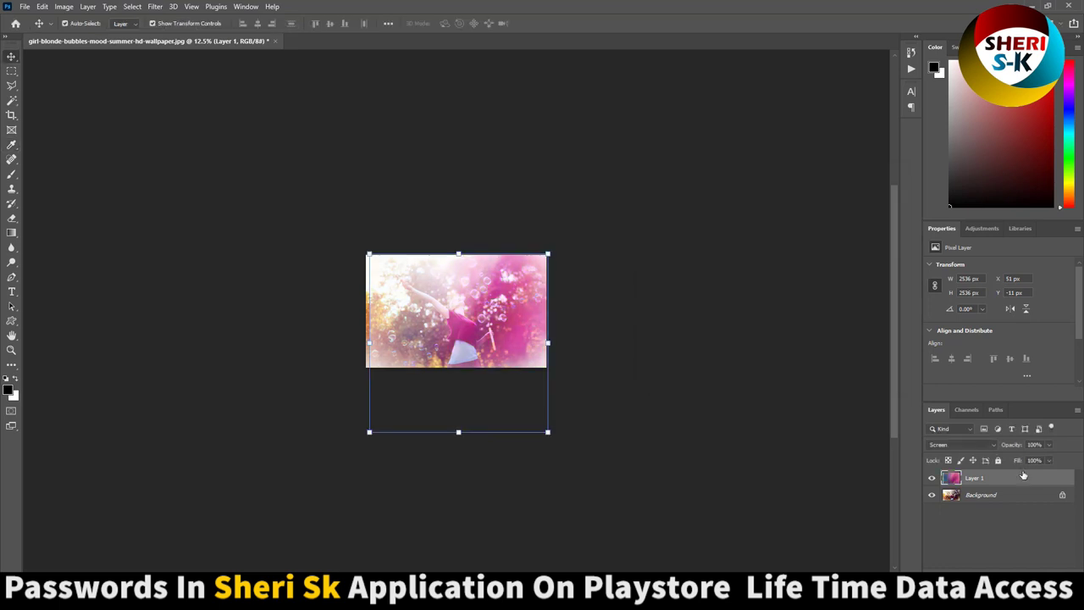
{"action": "left_click", "coordinate": [1051, 446]}
{"action": "mouse_move", "coordinate": [1051, 460]}
{"action": "left_mouse_down"}
{"action": "mouse_move", "coordinate": [1032, 459]}
{"action": "mouse_move", "coordinate": [1043, 458]}
{"action": "left_mouse_up"}
{"action": "left_click", "coordinate": [306, 145]}
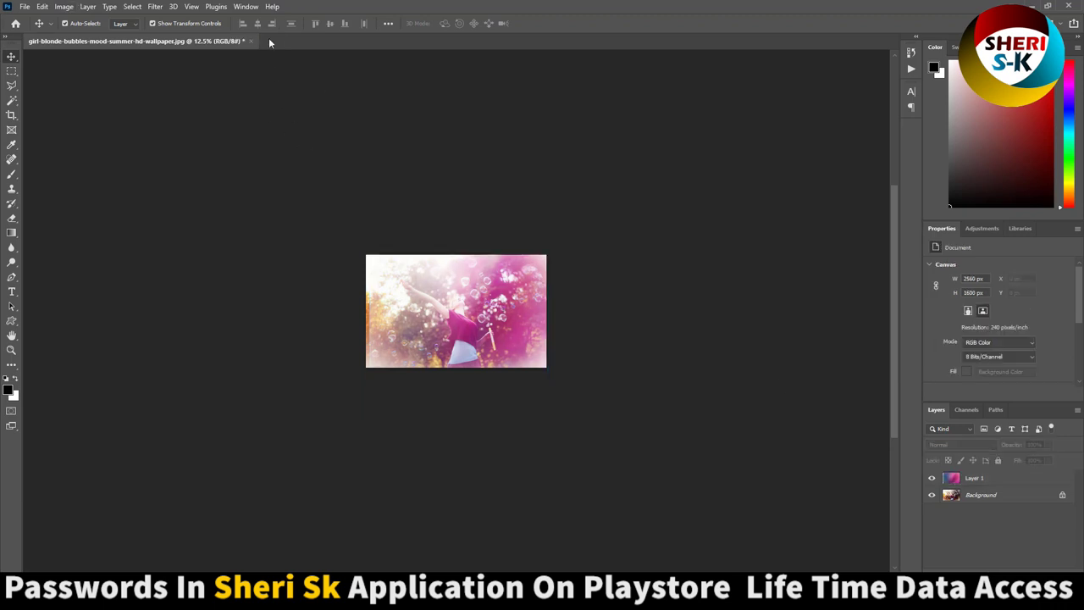
- Close the bubbles photo without saving and open overlay 02 in Photoshop 2021
{"action": "left_click", "coordinate": [251, 42]}
{"action": "left_click", "coordinate": [538, 221]}
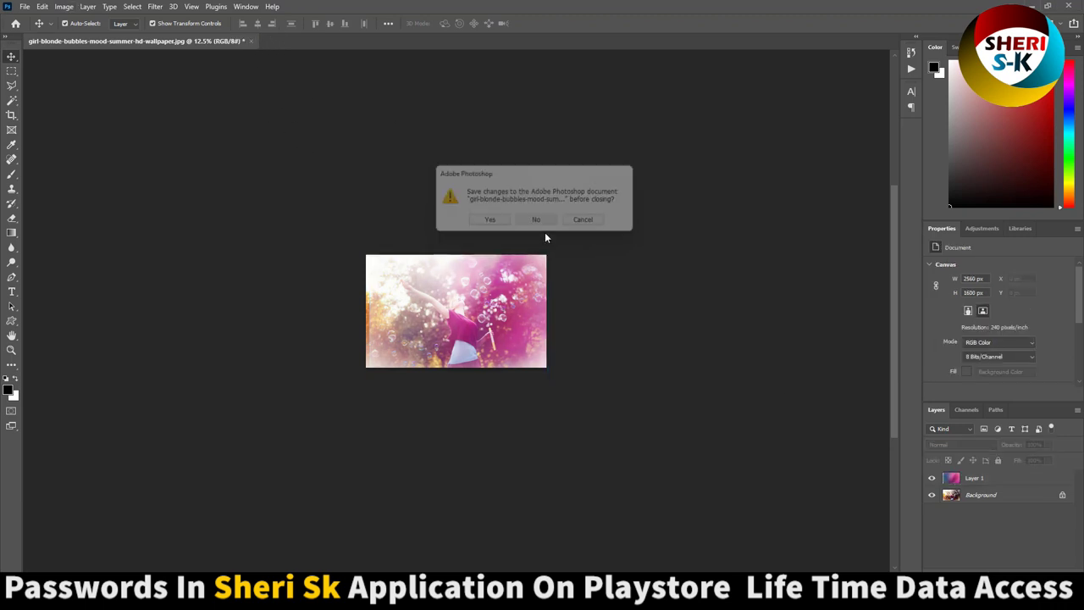
{"action": "key", "text": "alt+Tab"}
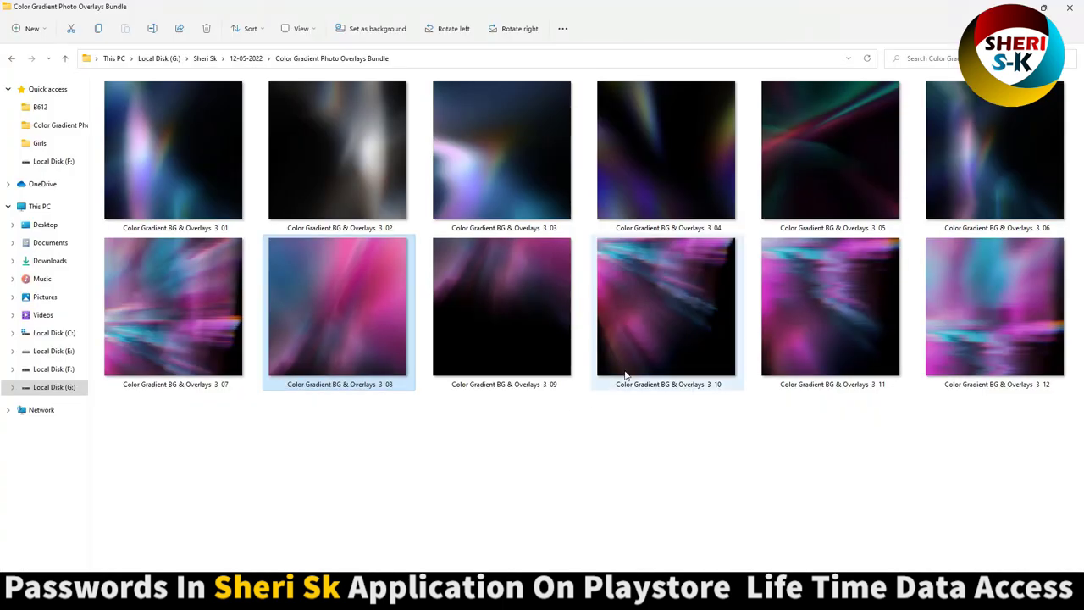
{"action": "right_click", "coordinate": [292, 150]}
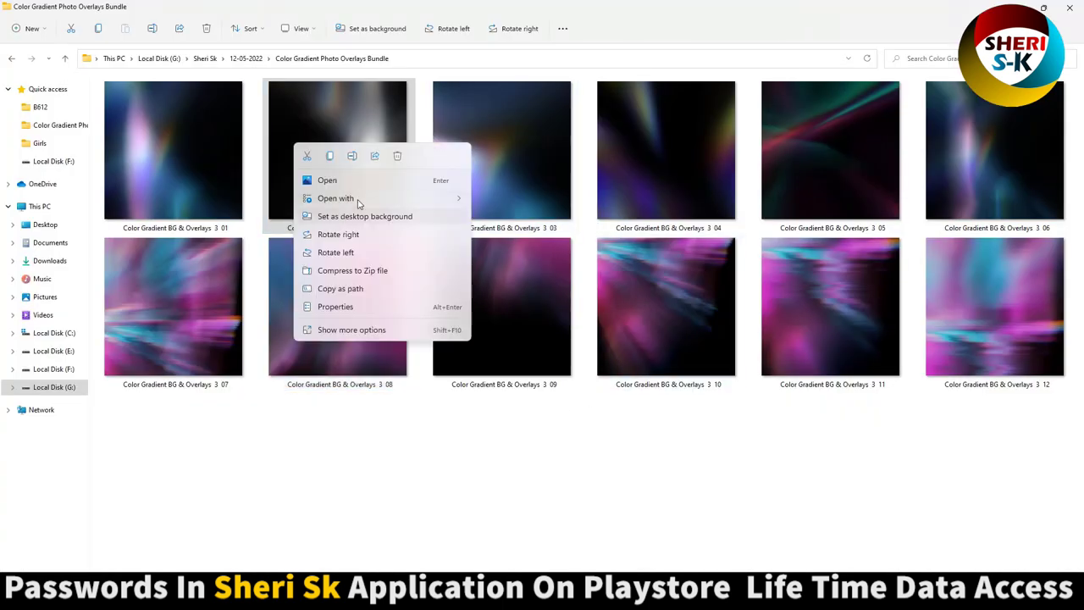
{"action": "mouse_move", "coordinate": [358, 201]}
{"action": "left_click", "coordinate": [508, 200]}
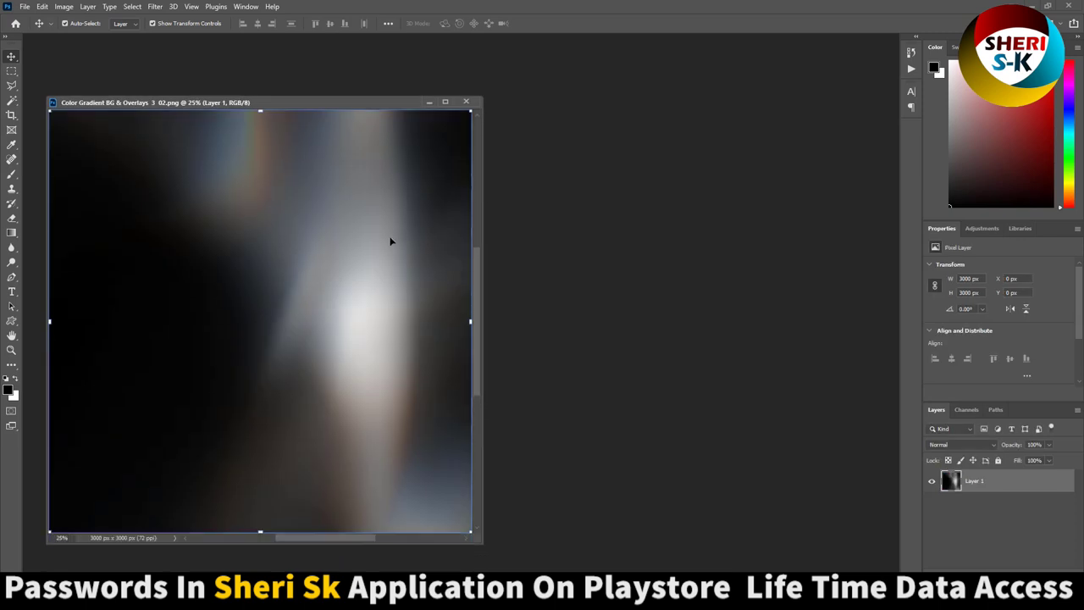
- Resize overlay 02 from 3000 to 2000 px wide in Image Size
{"action": "left_click_drag", "start_coordinate": [265, 103], "coordinate": [493, 54]}
{"action": "right_click", "coordinate": [406, 54]}
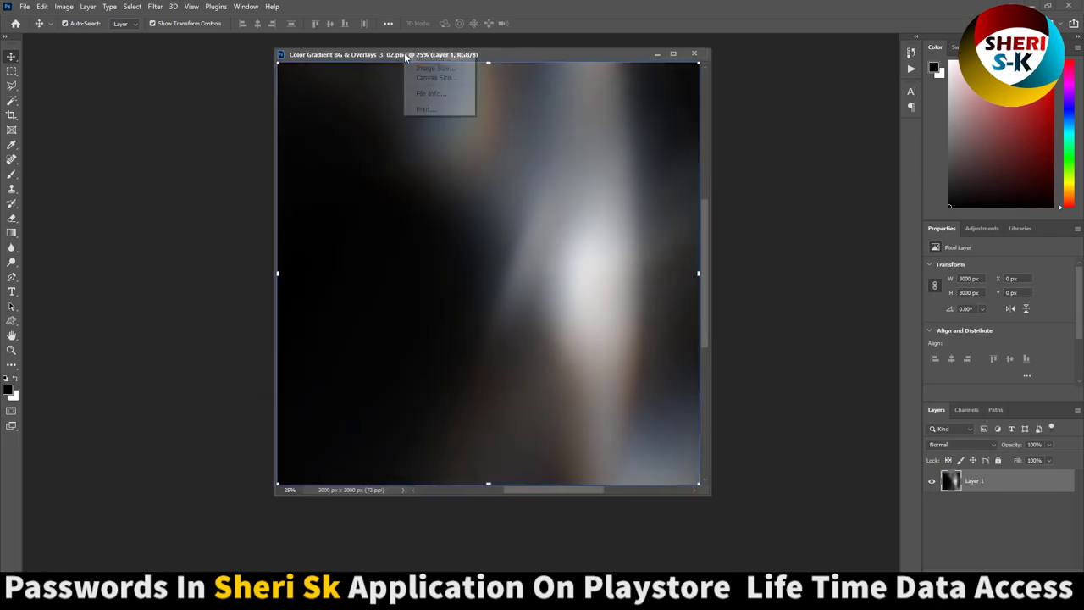
{"action": "left_click", "coordinate": [424, 68]}
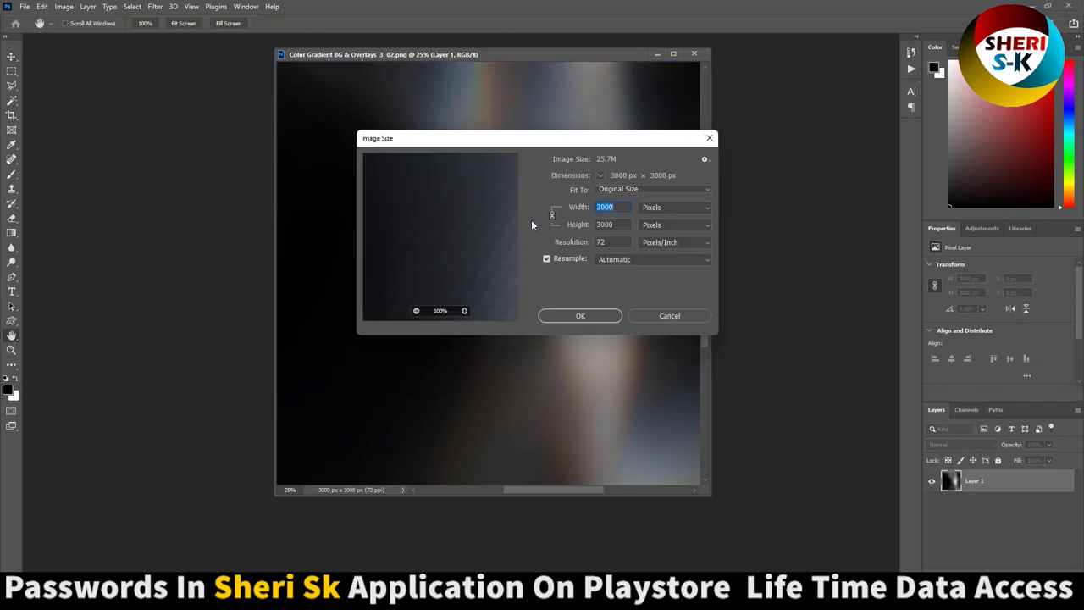
{"action": "type", "text": "2000"}
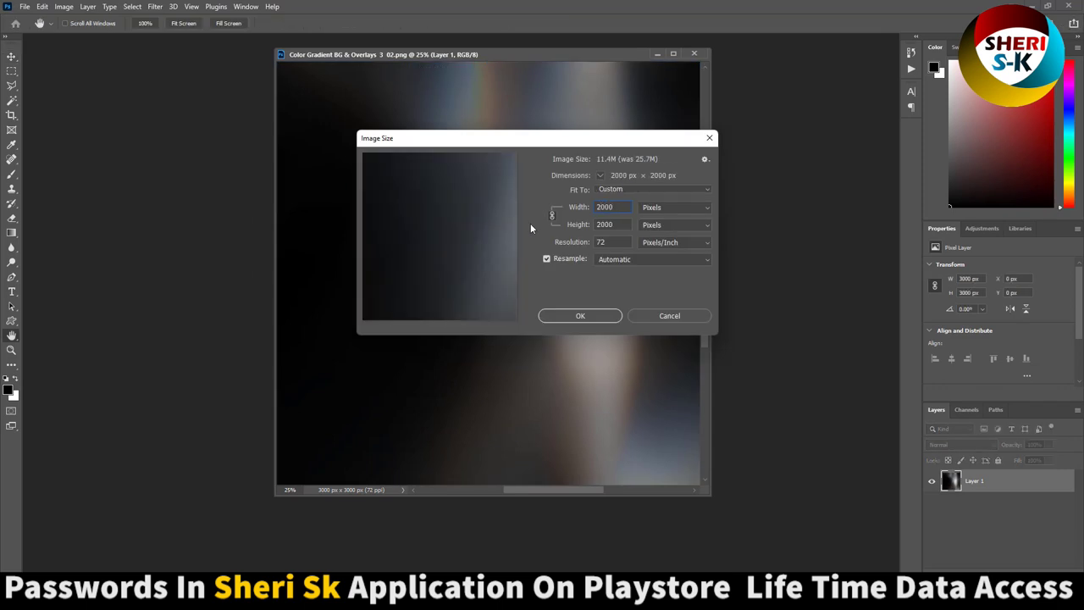
{"action": "key", "text": "Return"}
- Bring up the Open dialog with Ctrl+O and browse down the Girls folder
{"action": "key", "text": "ctrl+o"}
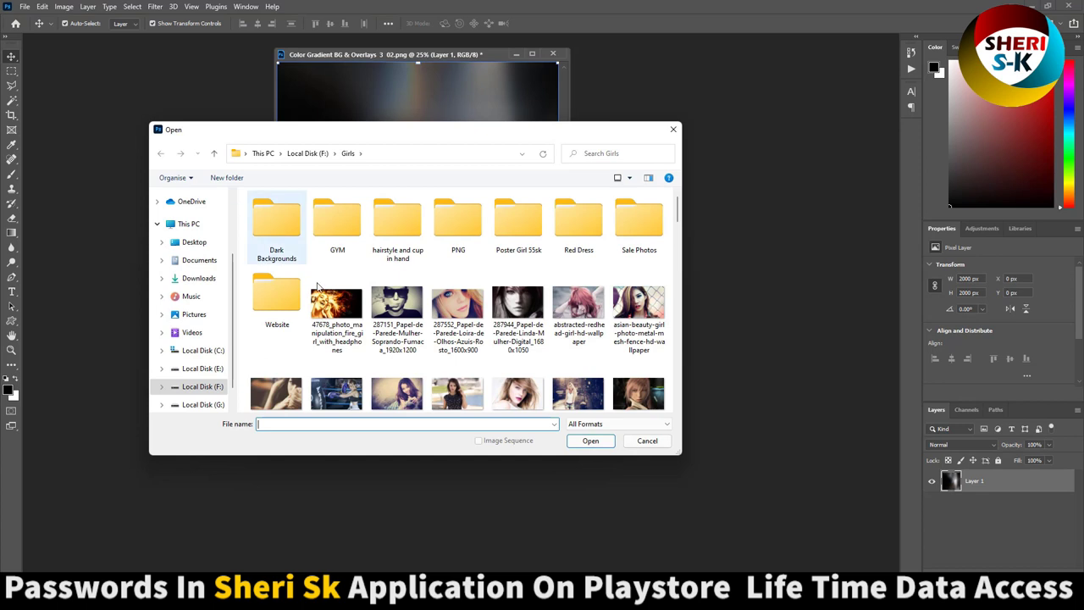
{"action": "scroll", "coordinate": [318, 286], "scroll_direction": "down", "scroll_amount": 6}
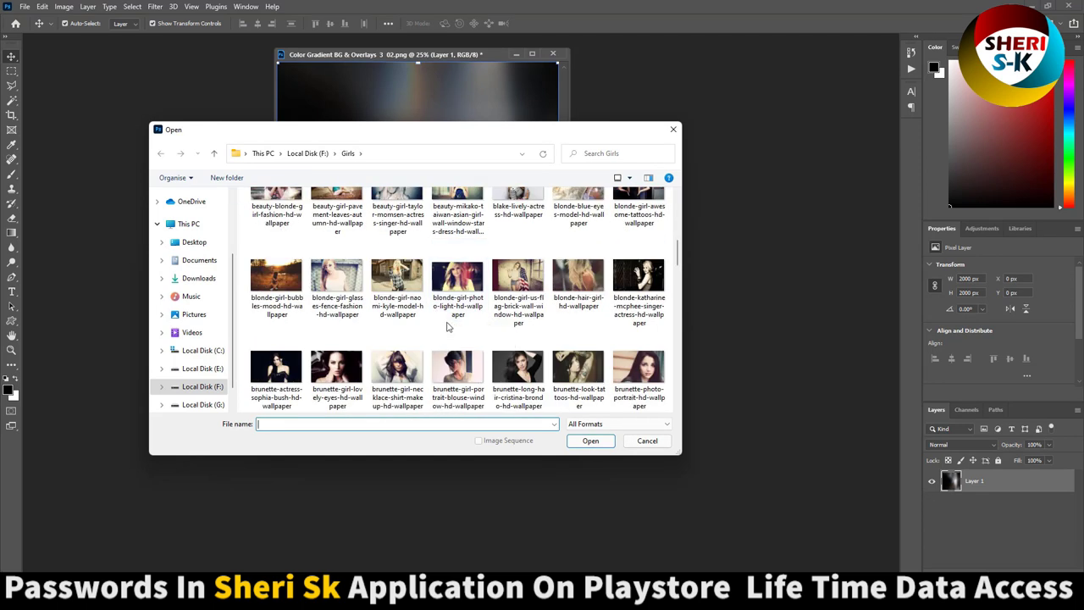
{"action": "scroll", "coordinate": [448, 327], "scroll_direction": "down", "scroll_amount": 5}
{"action": "scroll", "coordinate": [449, 326], "scroll_direction": "down", "scroll_amount": 3}
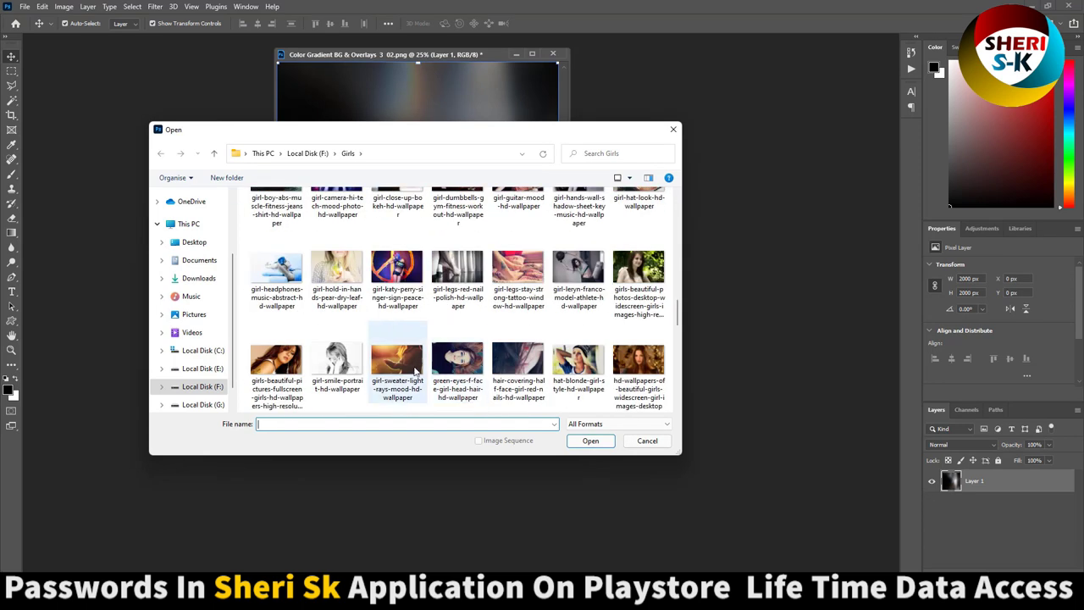
- Open the girl-sweater-light-rays portrait, copy the overlay onto it, and set Screen blending
{"action": "double_click", "coordinate": [397, 363]}
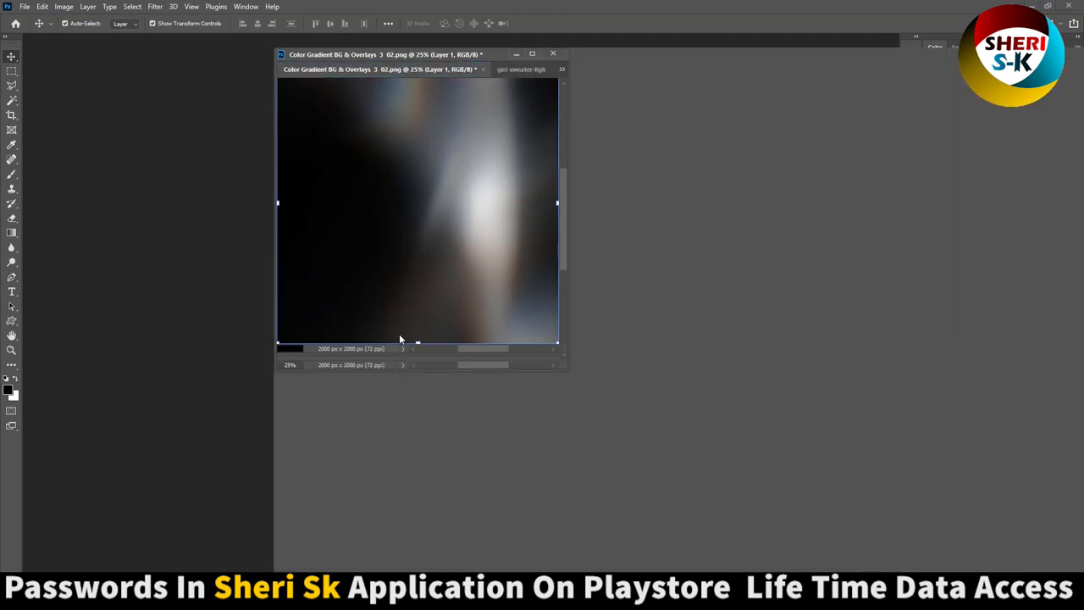
{"action": "left_click_drag", "start_coordinate": [263, 68], "coordinate": [288, 137]}
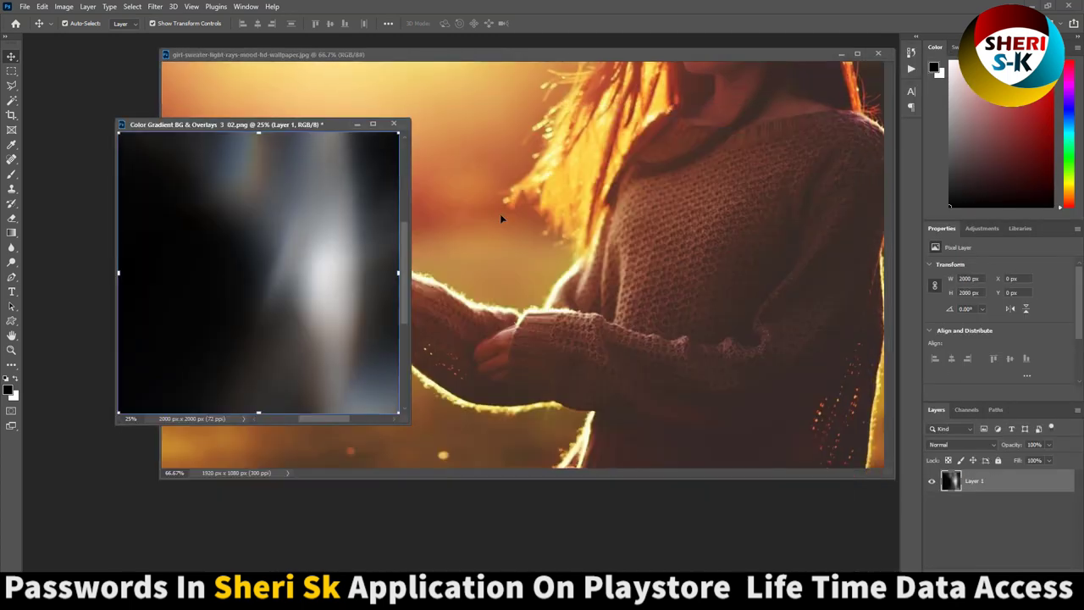
{"action": "left_click_drag", "start_coordinate": [499, 218], "coordinate": [496, 223]}
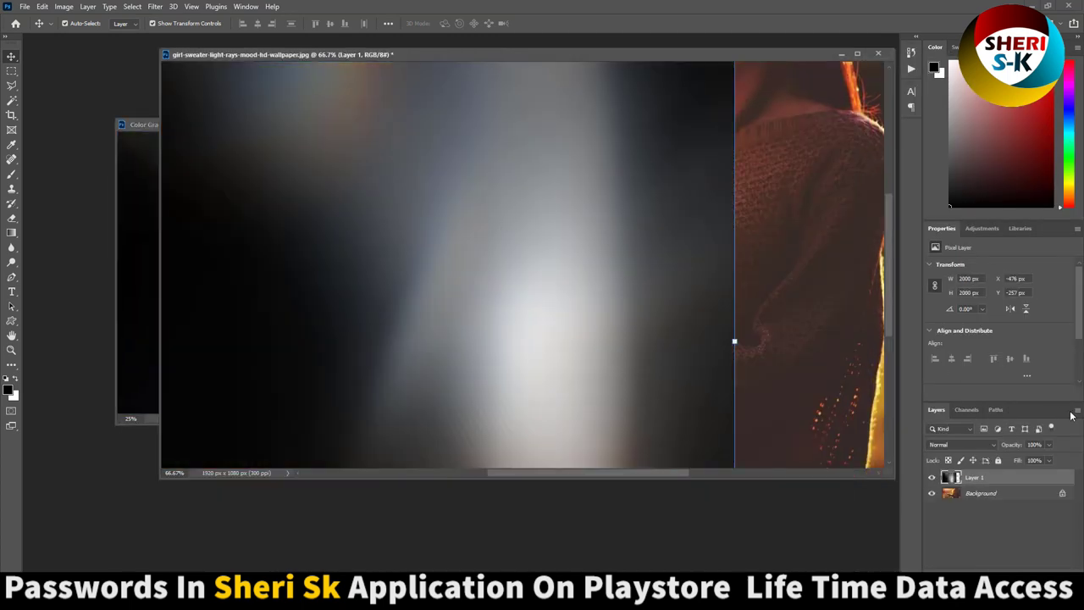
{"action": "left_click", "coordinate": [998, 444]}
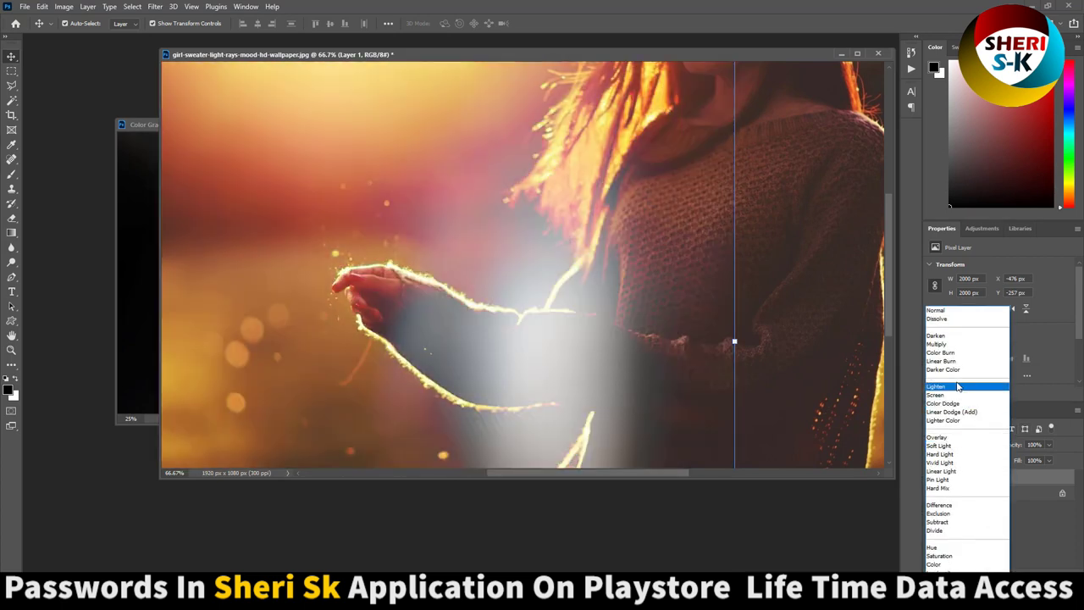
{"action": "left_click", "coordinate": [958, 396]}
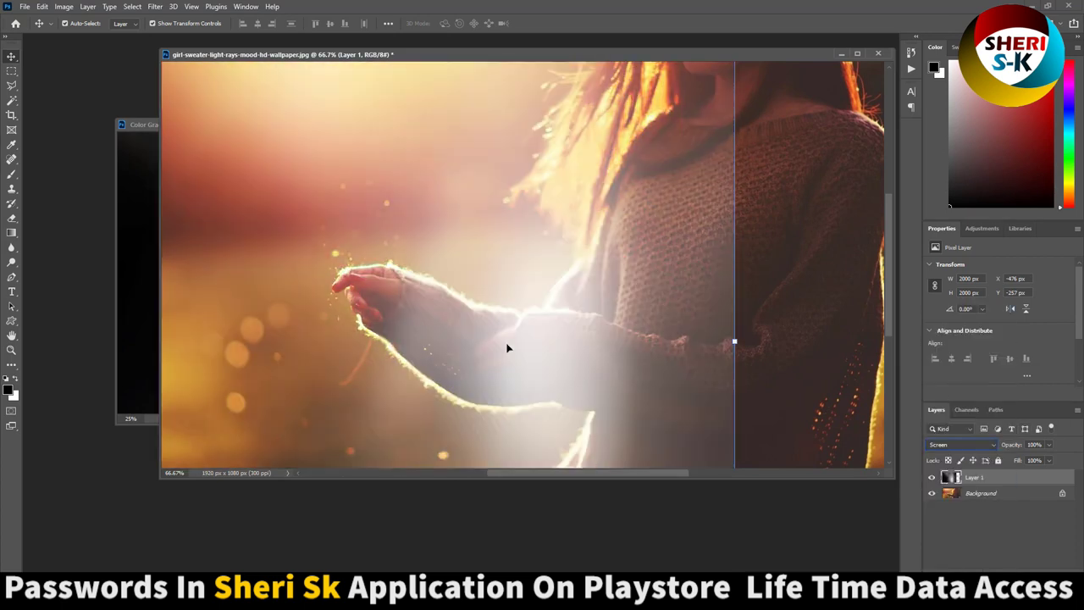
- Move the overlay to the right and try a +32 hue shift, then cancel it
{"action": "key", "text": "ctrl+minus"}
{"action": "key", "text": "ctrl+minus"}
{"action": "left_click_drag", "start_coordinate": [468, 359], "coordinate": [588, 324]}
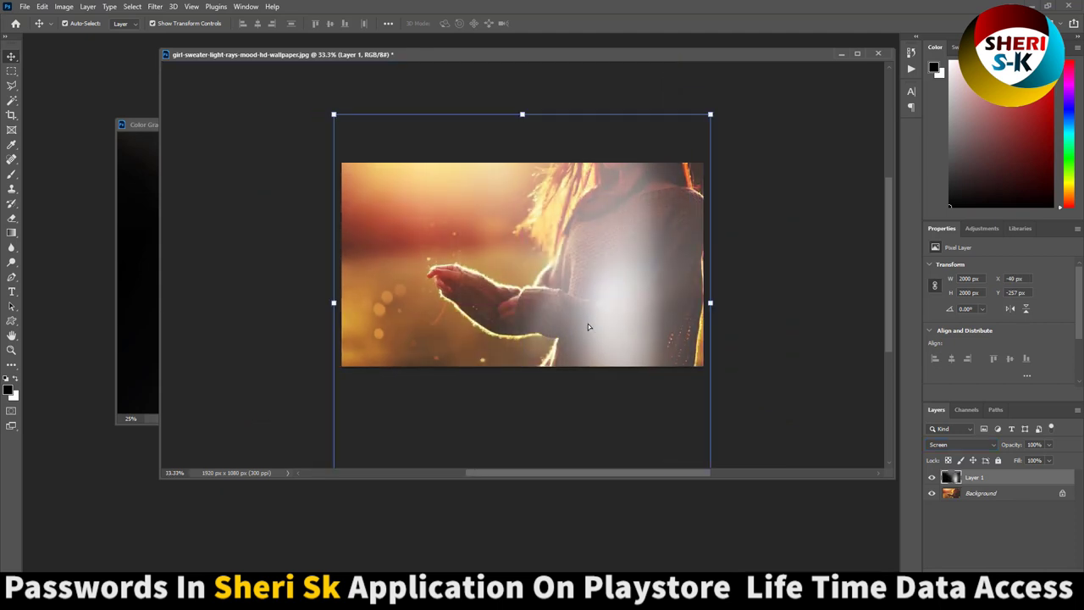
{"action": "key", "text": "ctrl+u"}
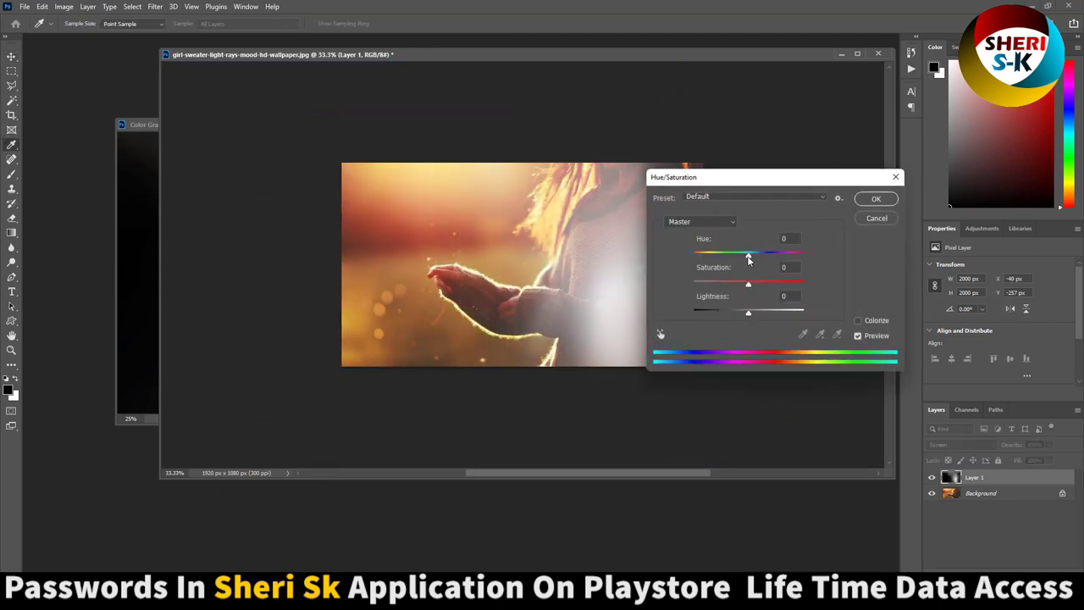
{"action": "left_click_drag", "start_coordinate": [749, 260], "coordinate": [766, 252]}
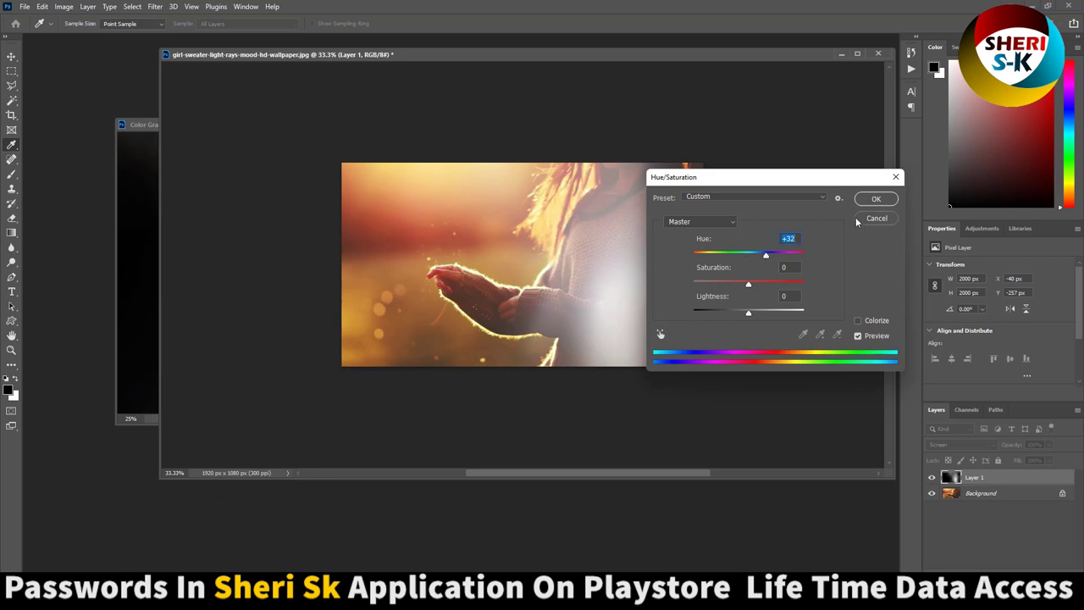
{"action": "left_click", "coordinate": [881, 219]}
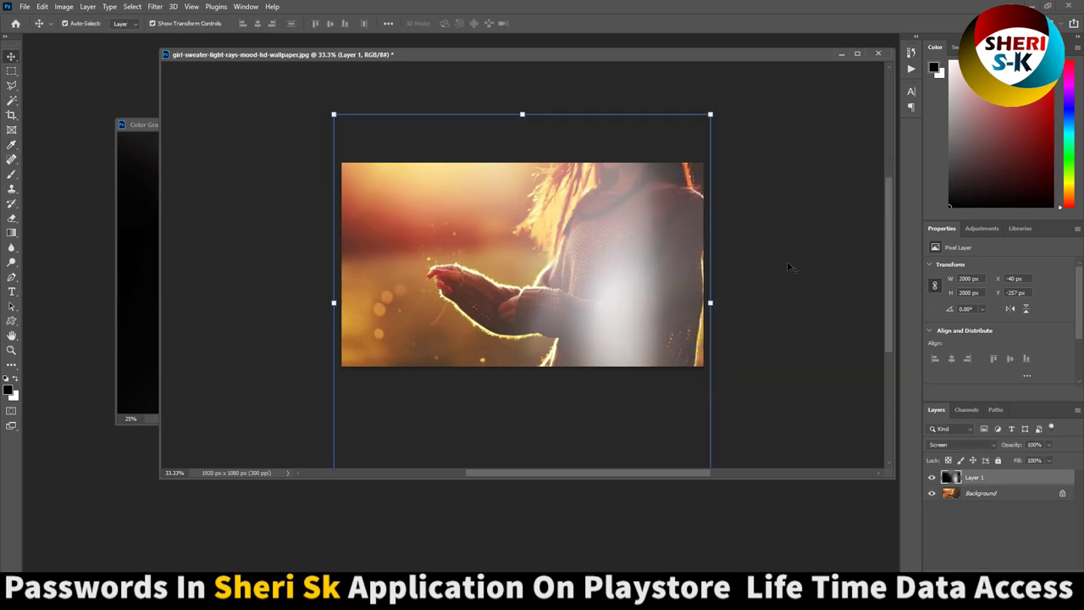
- Delete the overlay layer and close both the portrait and overlay documents without saving
{"action": "key", "text": "Delete"}
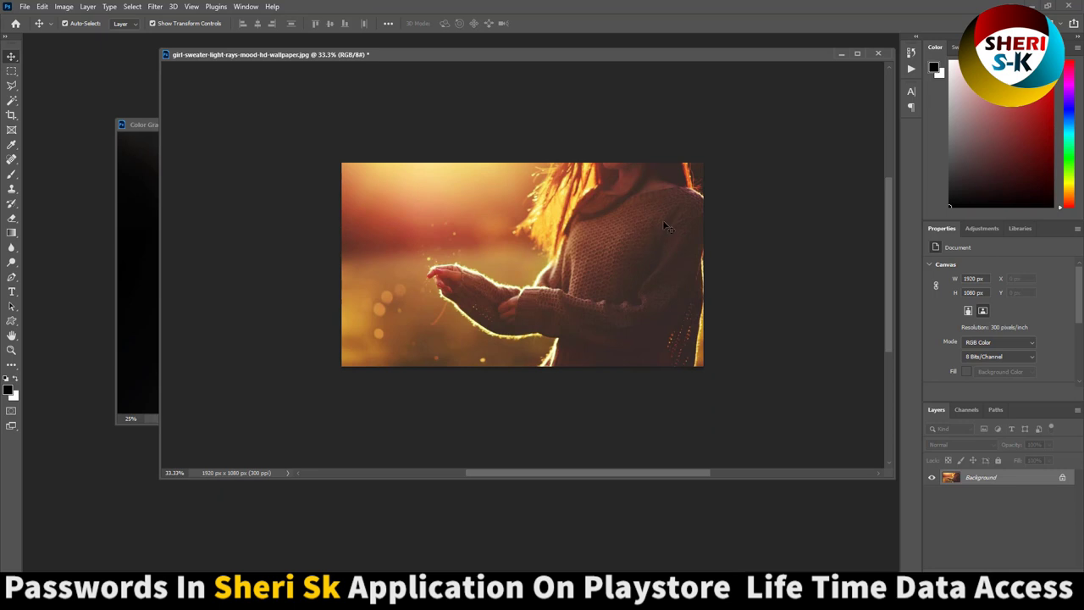
{"action": "left_click", "coordinate": [879, 54]}
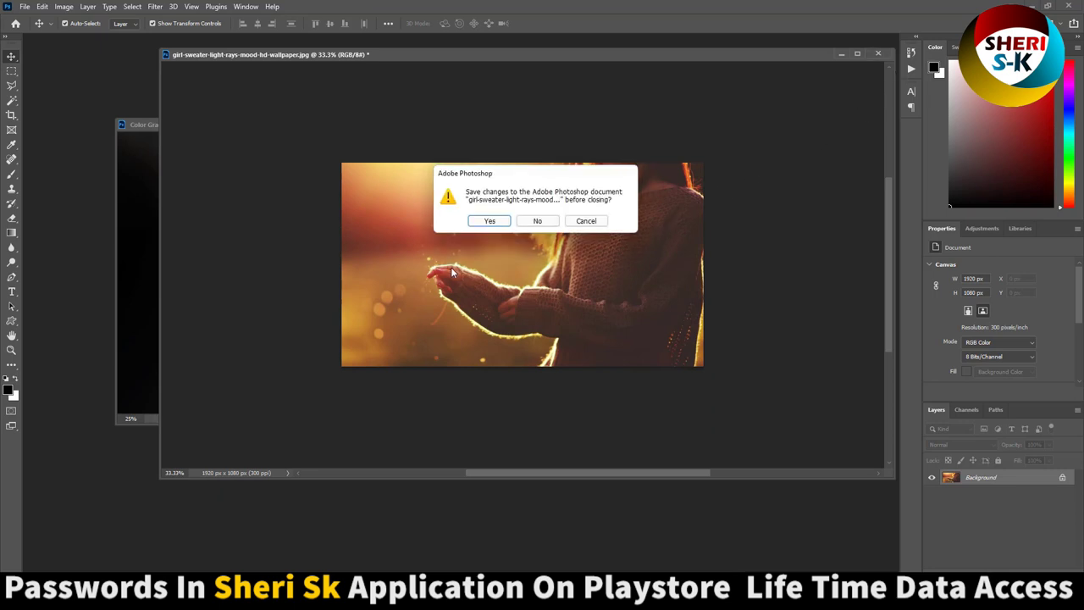
{"action": "left_click", "coordinate": [526, 223]}
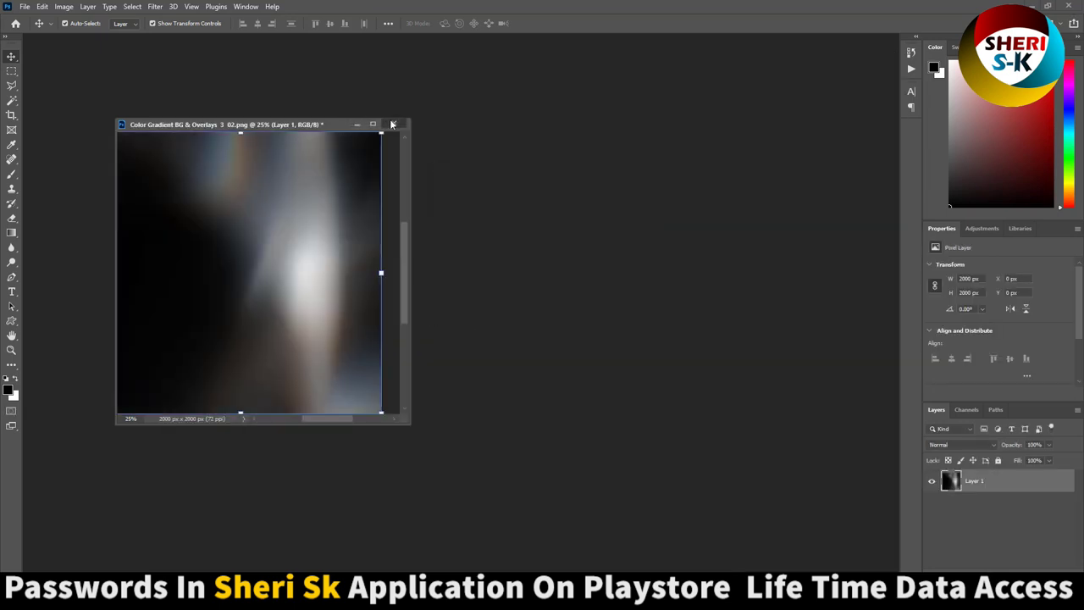
{"action": "left_click", "coordinate": [392, 125]}
{"action": "left_click", "coordinate": [537, 220]}
- Return to the overlays folder and deselect overlay file 02
{"action": "key", "text": "alt+Tab"}
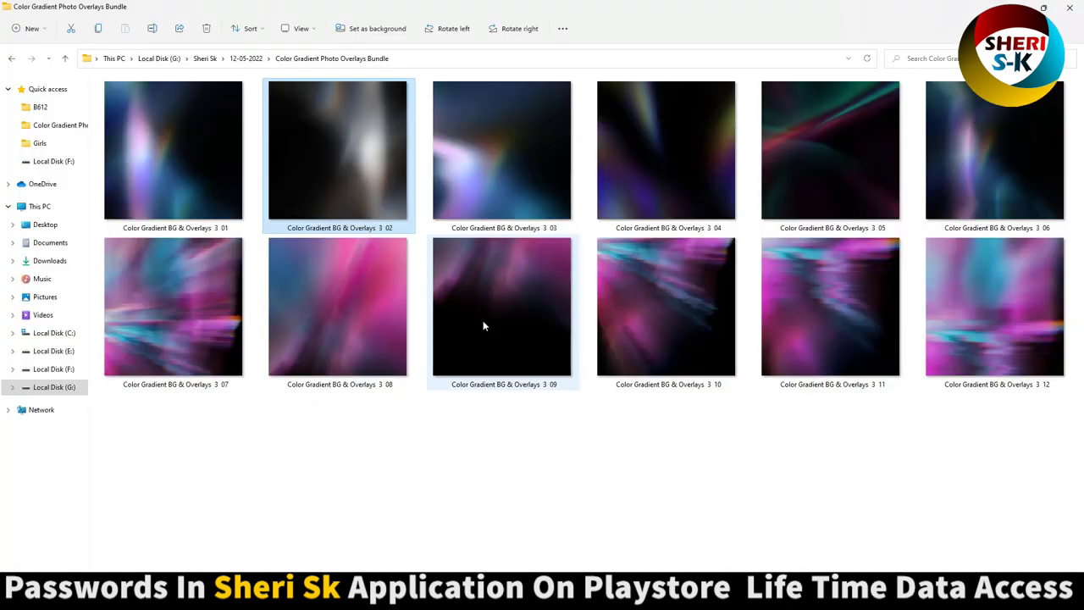
{"action": "left_click", "coordinate": [604, 472]}
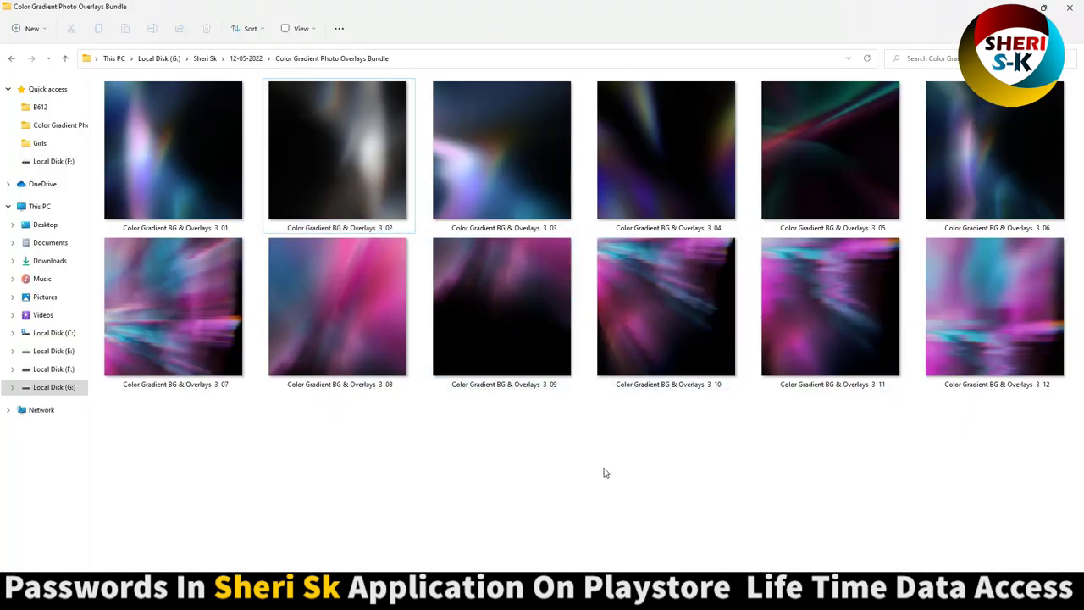